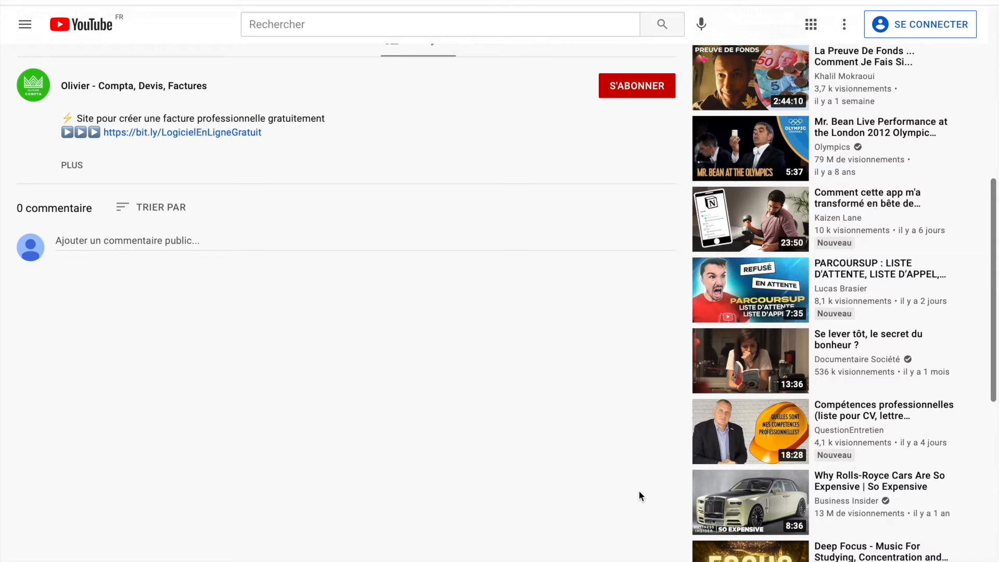
# Step: Open the Sinao website in a new tab from the bit.ly link in the video description
pyautogui.click(229, 132)
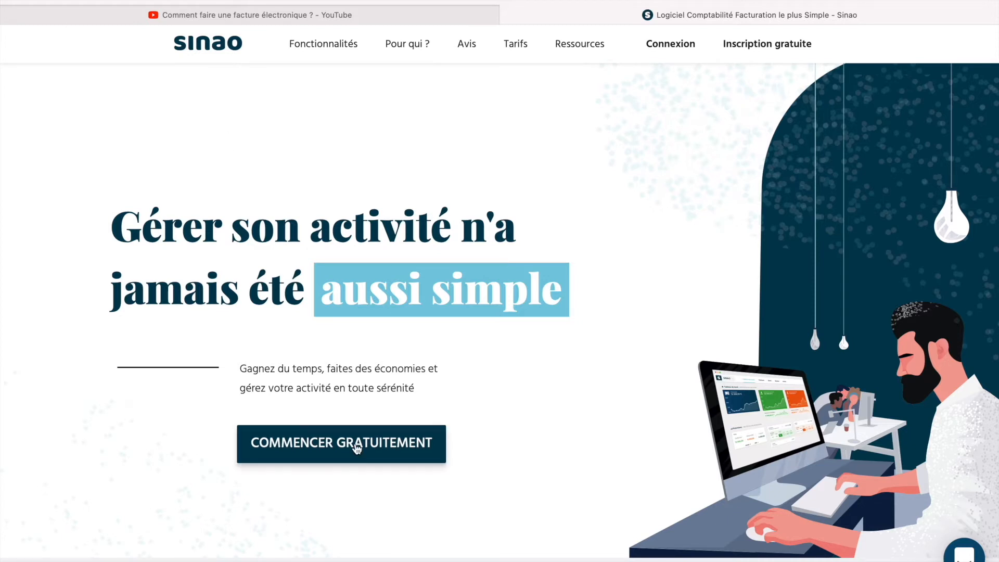
# Step: Start a free Sinao signup with your e-mail address and an eight-character password
pyautogui.click(373, 455)
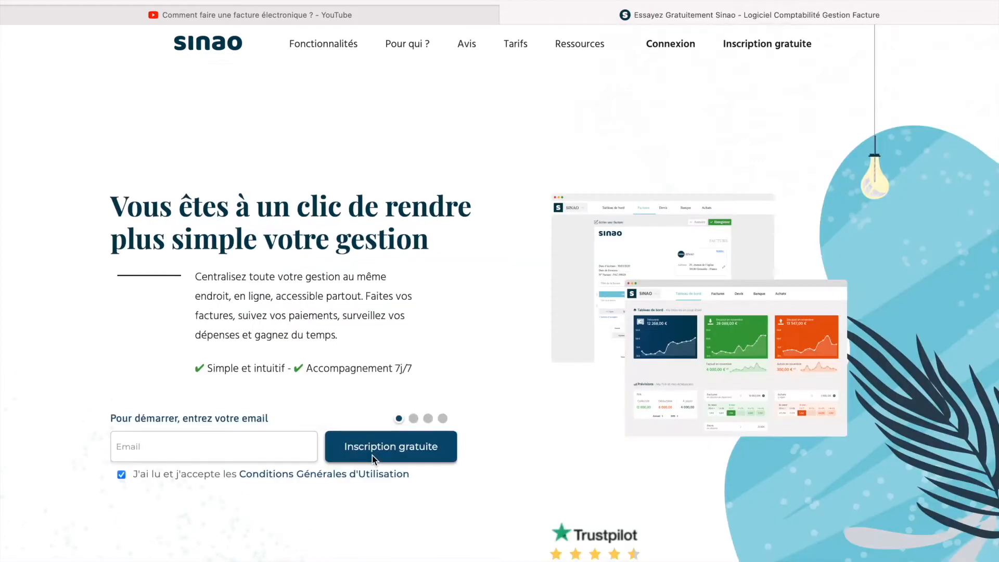
pyautogui.click(253, 439)
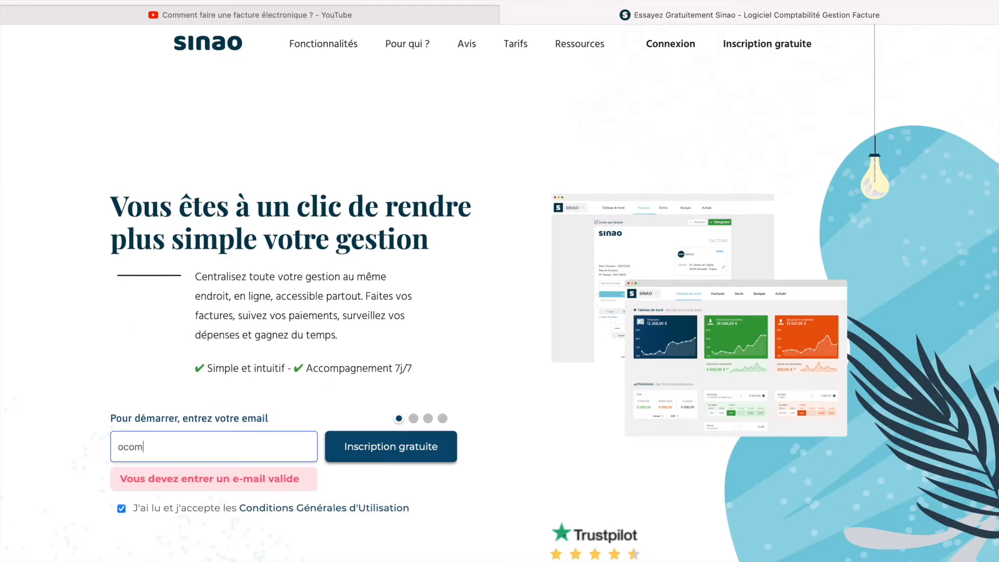
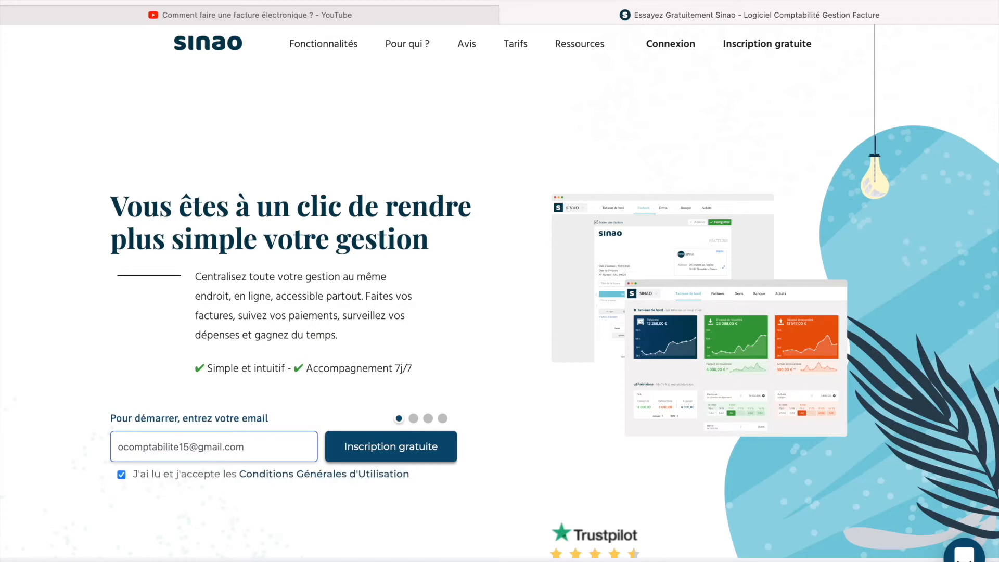
pyautogui.click(412, 462)
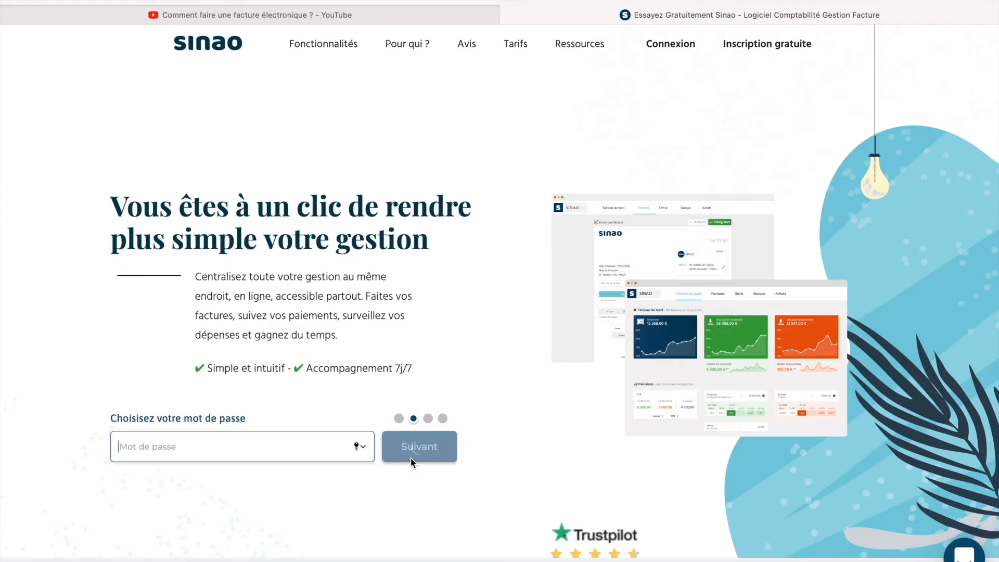
pyautogui.write('••••••')
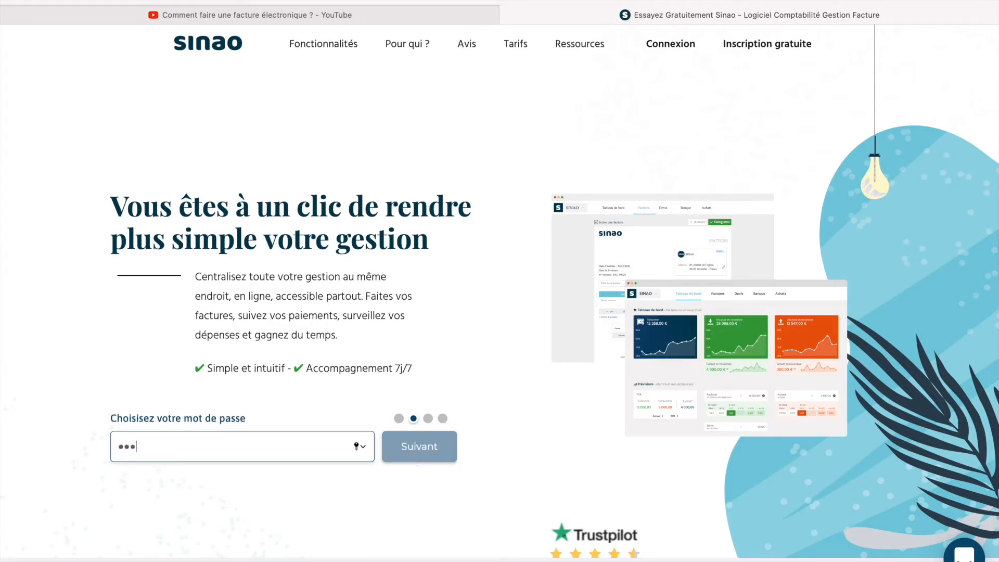
pyautogui.write('••')
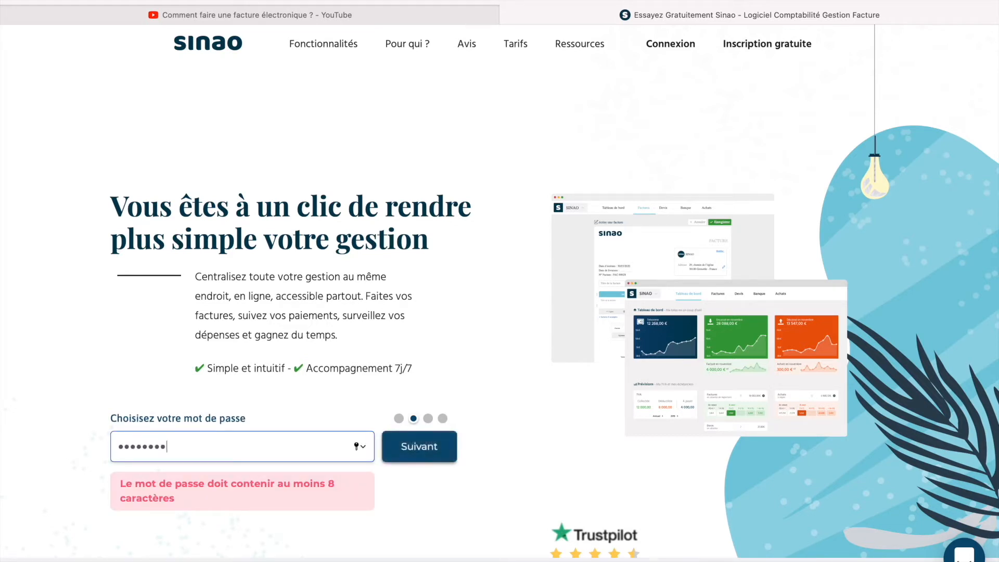
pyautogui.press('Return')
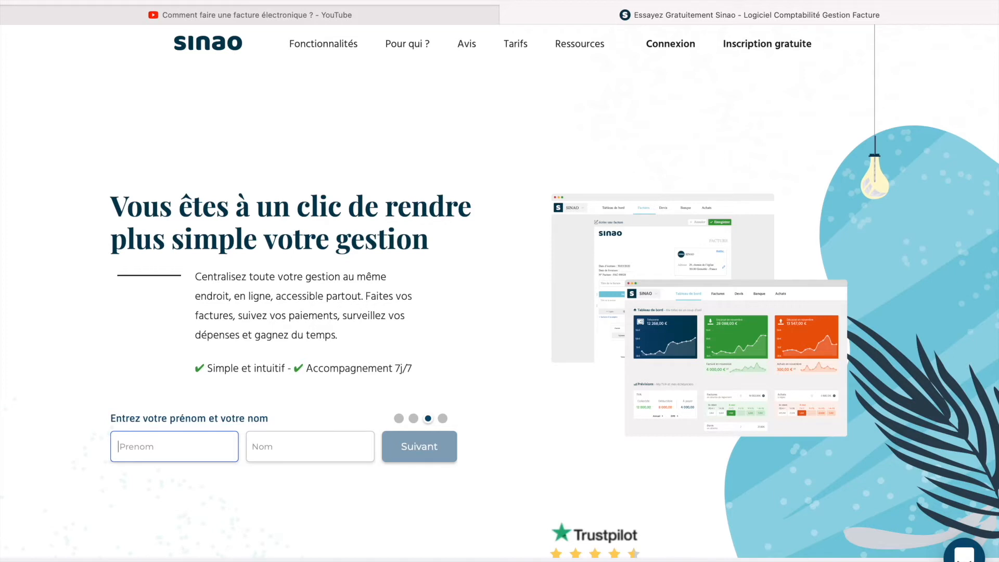
# Step: Enter the user's first name, last name and company name, then create the account
pyautogui.write('Olivier')
pyautogui.click(347, 446)
pyautogui.write('Comptabilité')
pyautogui.click(412, 457)
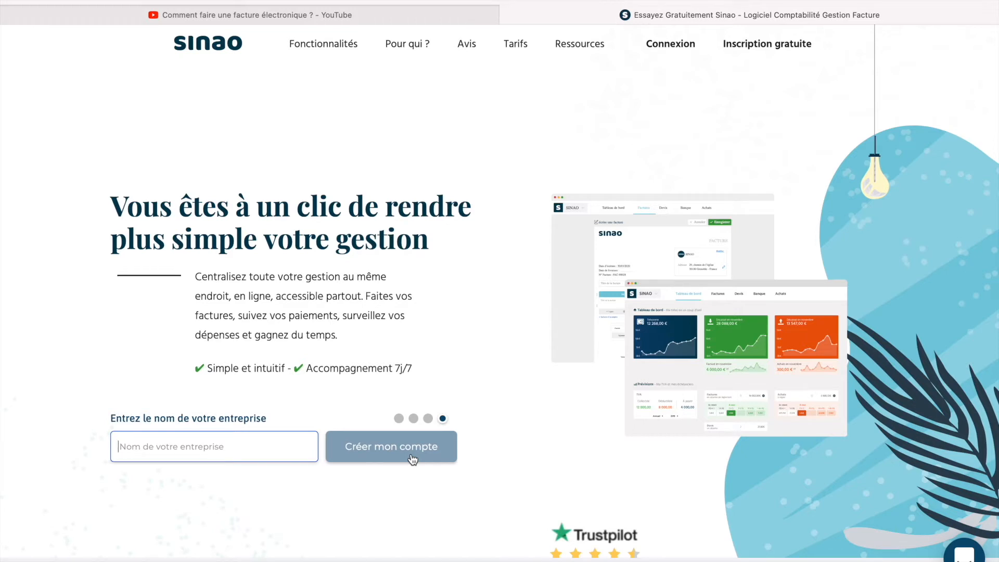
pyautogui.write('Oli')
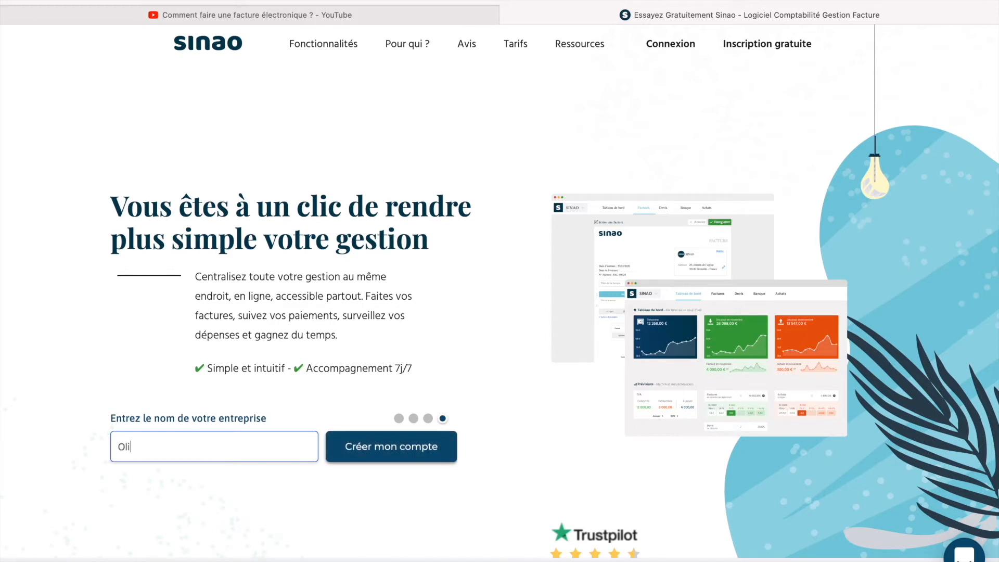
pyautogui.write('vier comptabilité')
pyautogui.click(417, 461)
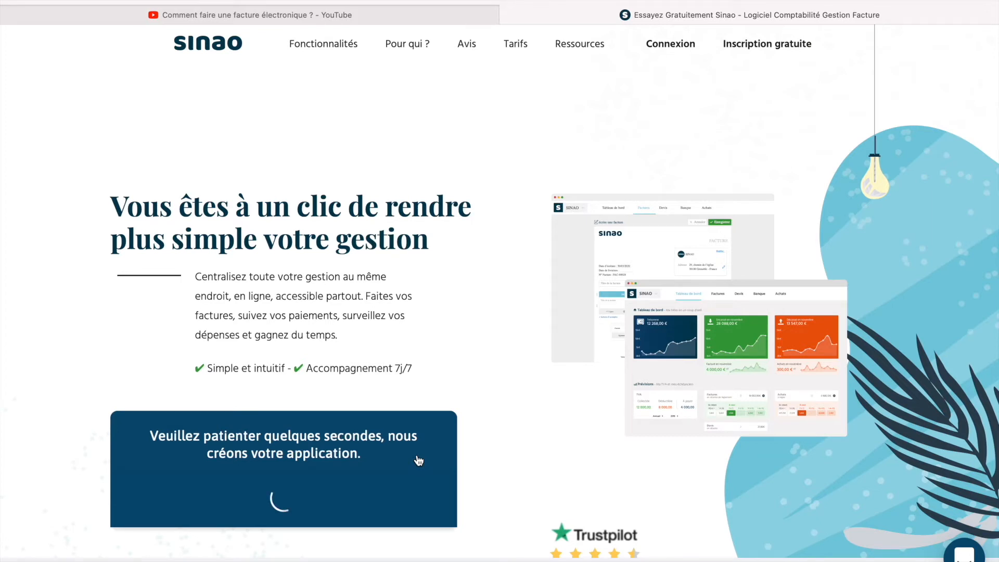
# Step: Enter the new application and go to the empty Devis list
pyautogui.scroll(-2, 419, 461)
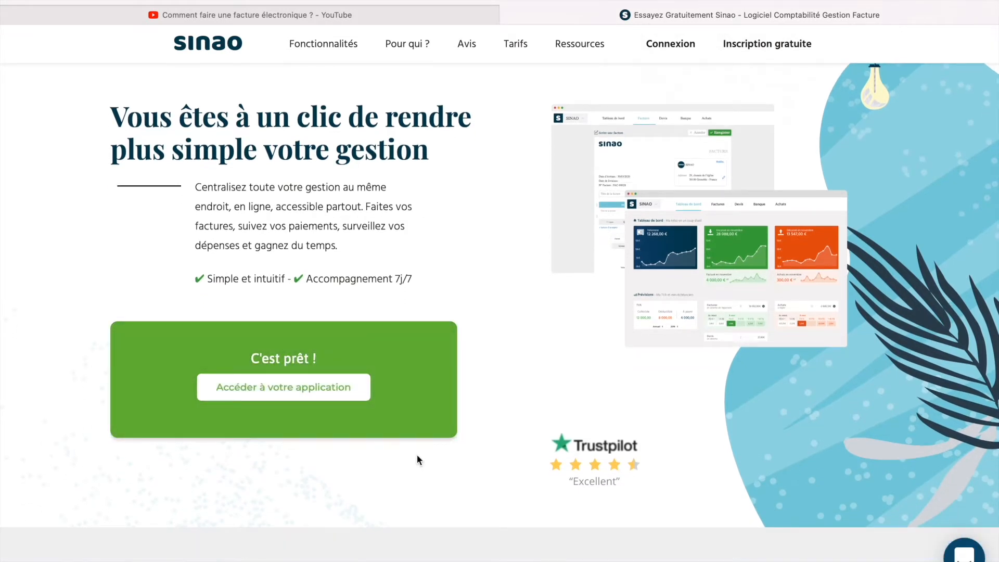
pyautogui.click(278, 390)
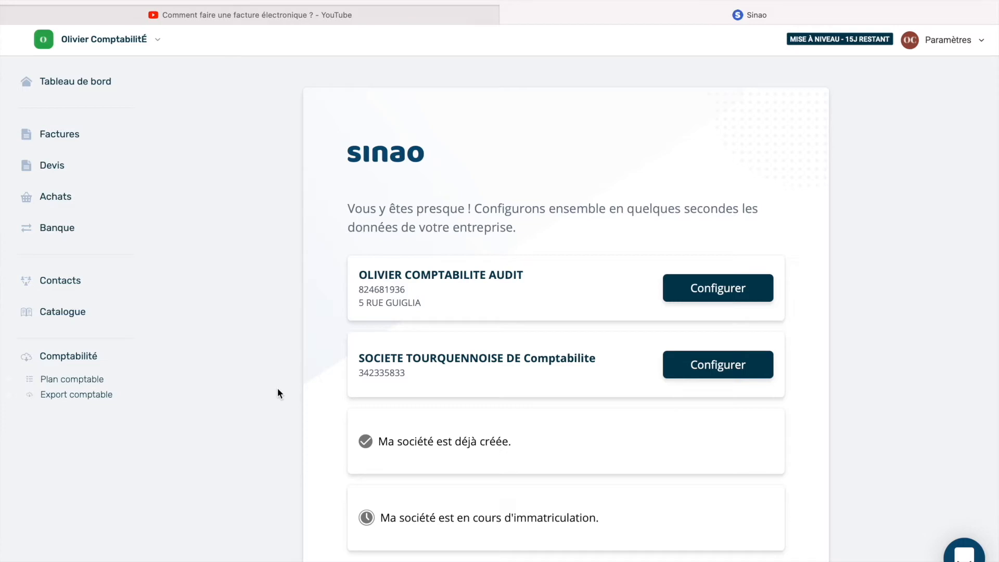
pyautogui.click(120, 181)
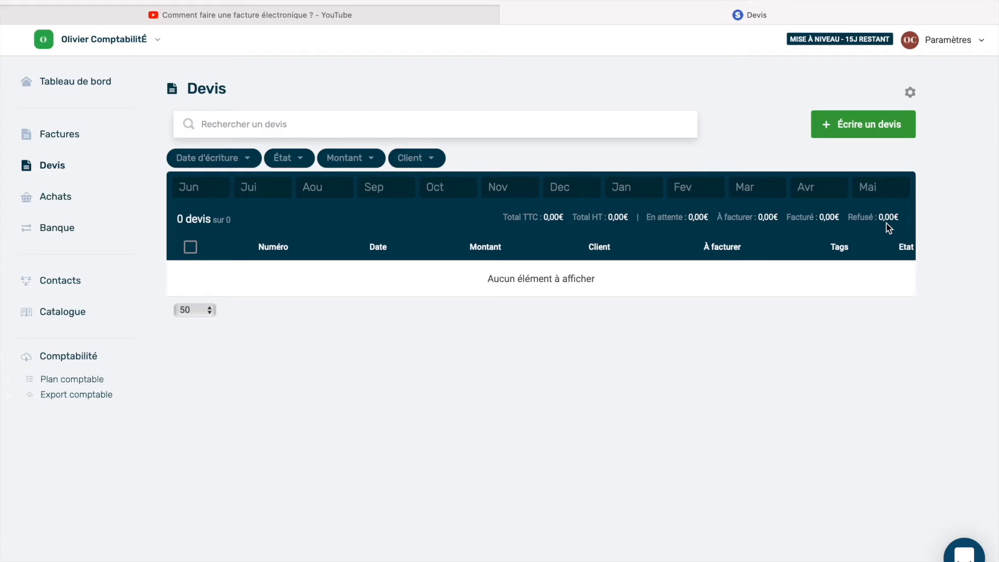
# Step: Start a new blank quote, DEV00000001, with Écrire un devis and look over the form
pyautogui.click(874, 133)
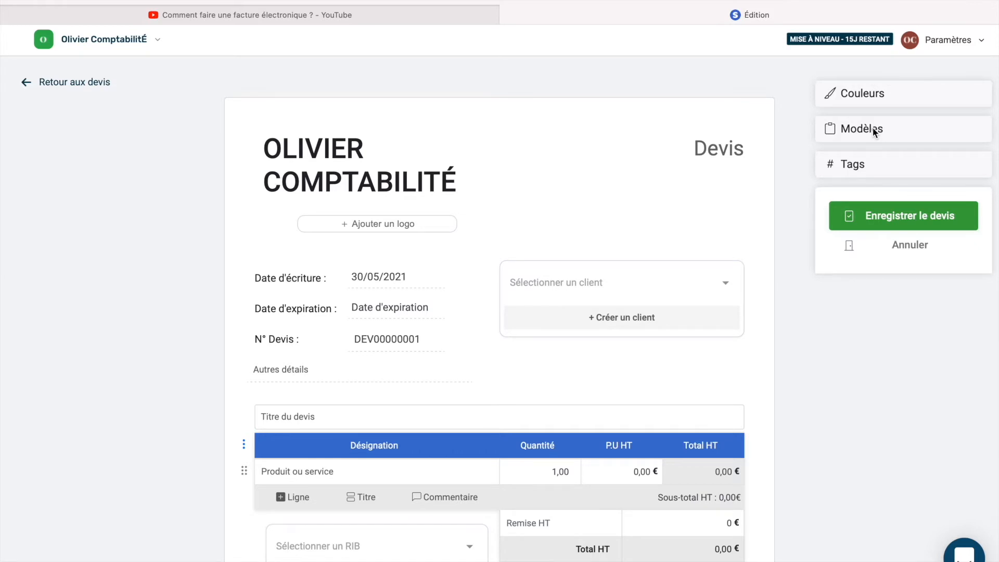
pyautogui.scroll(-5, 876, 131)
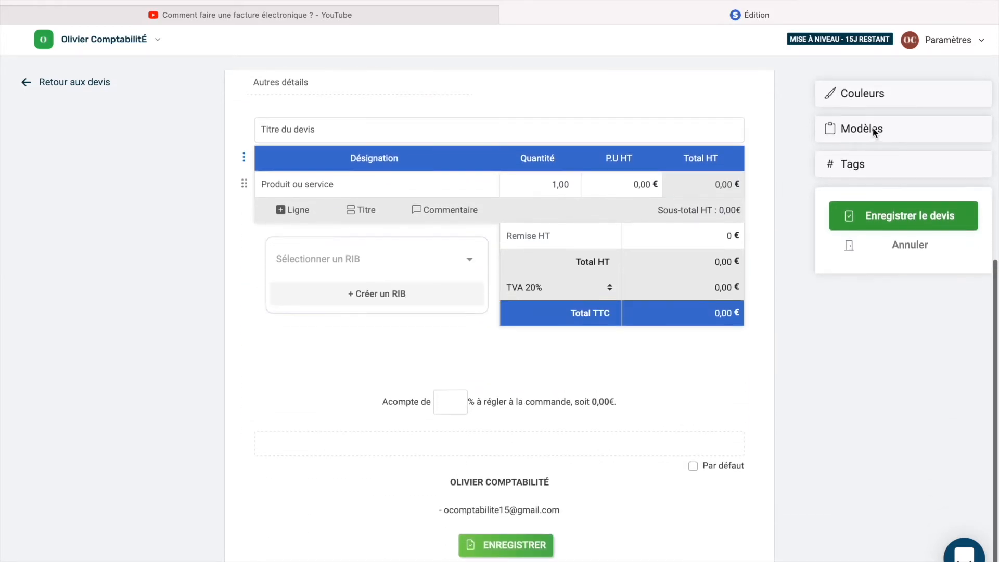
pyautogui.scroll(2, 876, 132)
pyautogui.scroll(3, 876, 131)
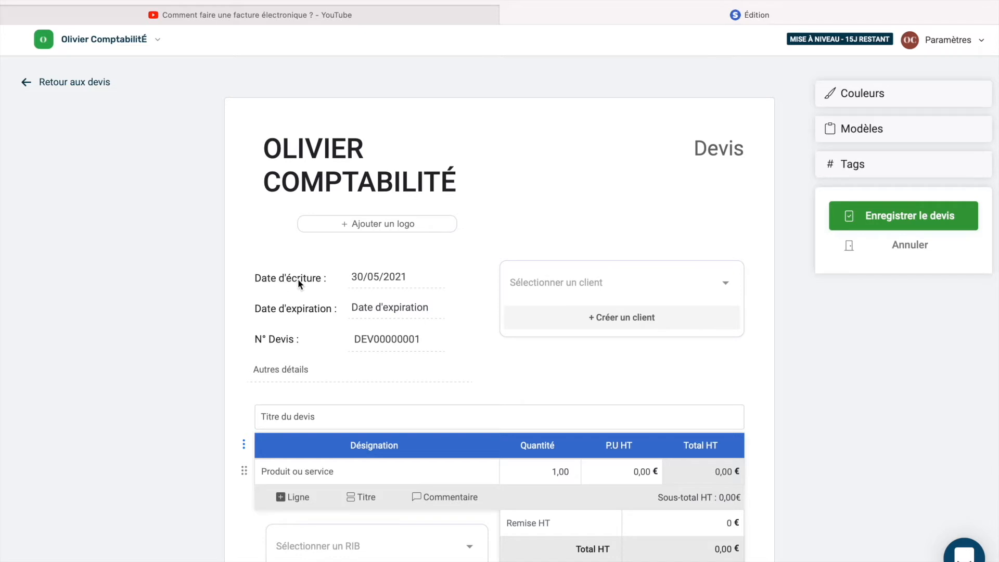
# Step: Set the quote's writing date to 28/05/2021 and its expiration date to 04/06/2021
pyautogui.click(369, 282)
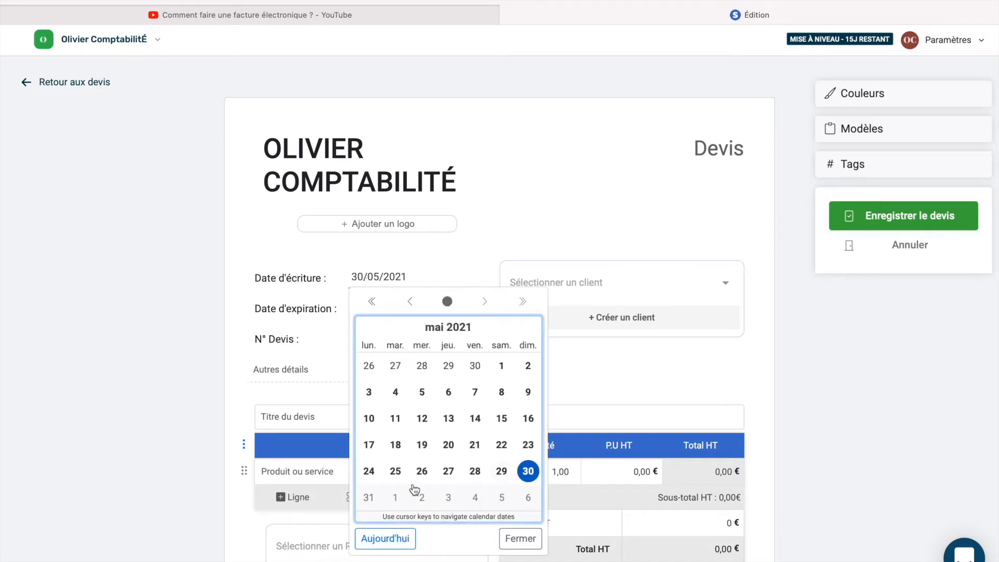
pyautogui.click(477, 473)
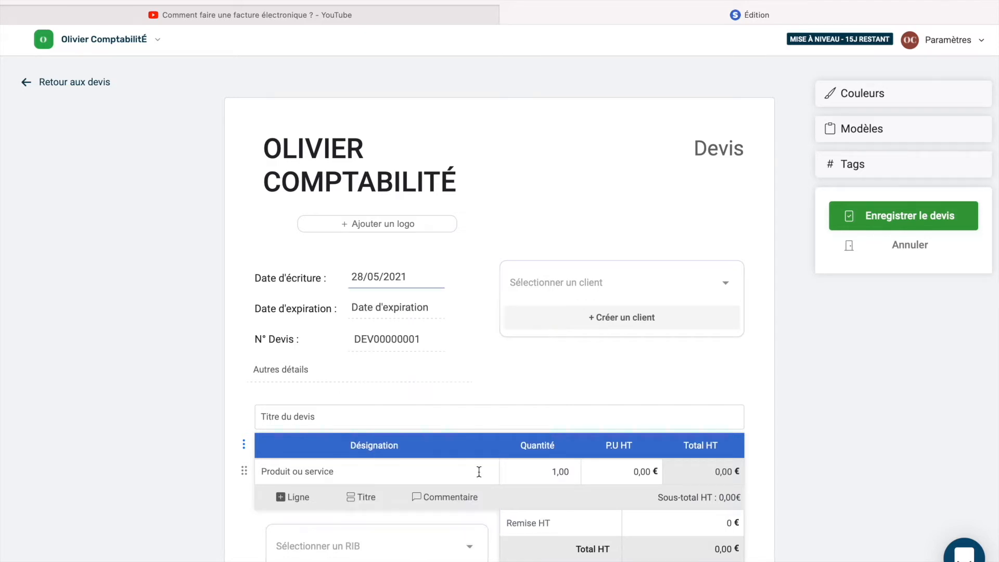
pyautogui.click(389, 308)
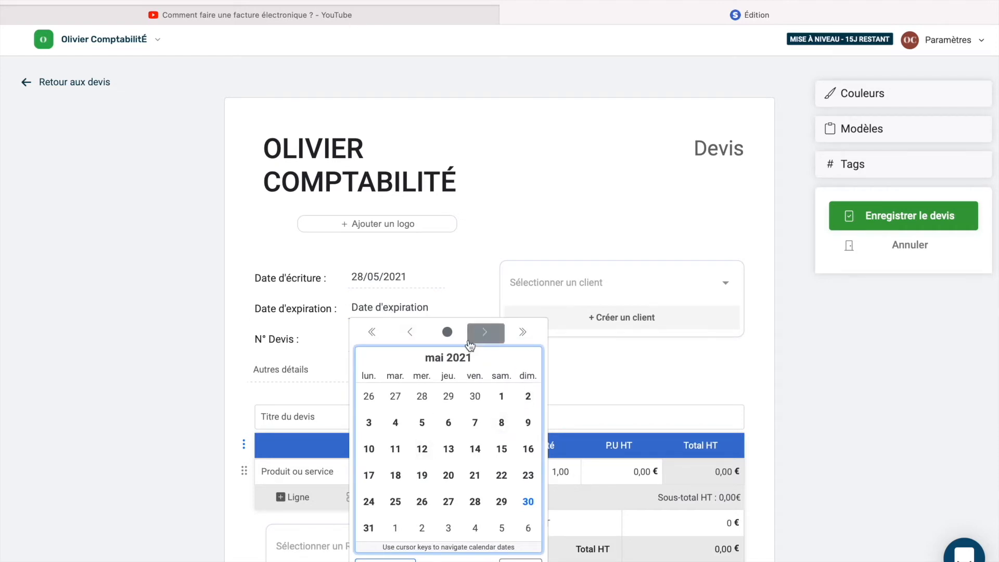
pyautogui.click(485, 333)
pyautogui.click(475, 397)
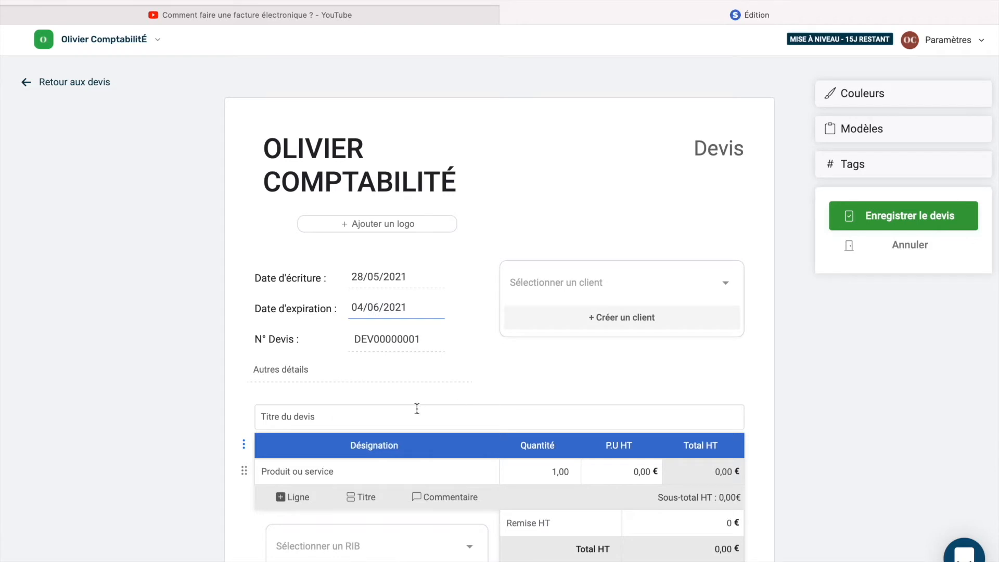
# Step: In the quote numbering settings, set the prefix to COMPTA
pyautogui.click(414, 341)
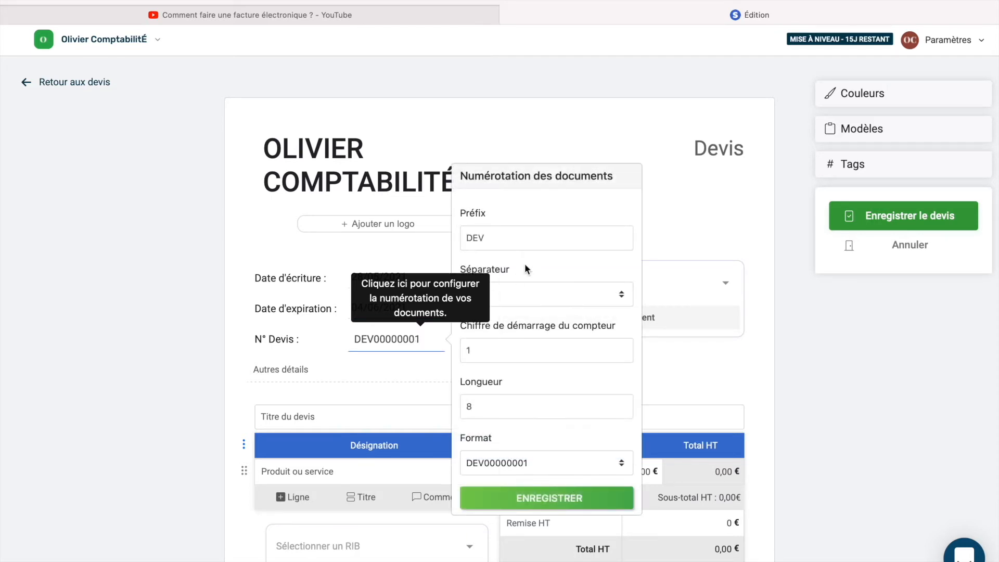
pyautogui.click(469, 233)
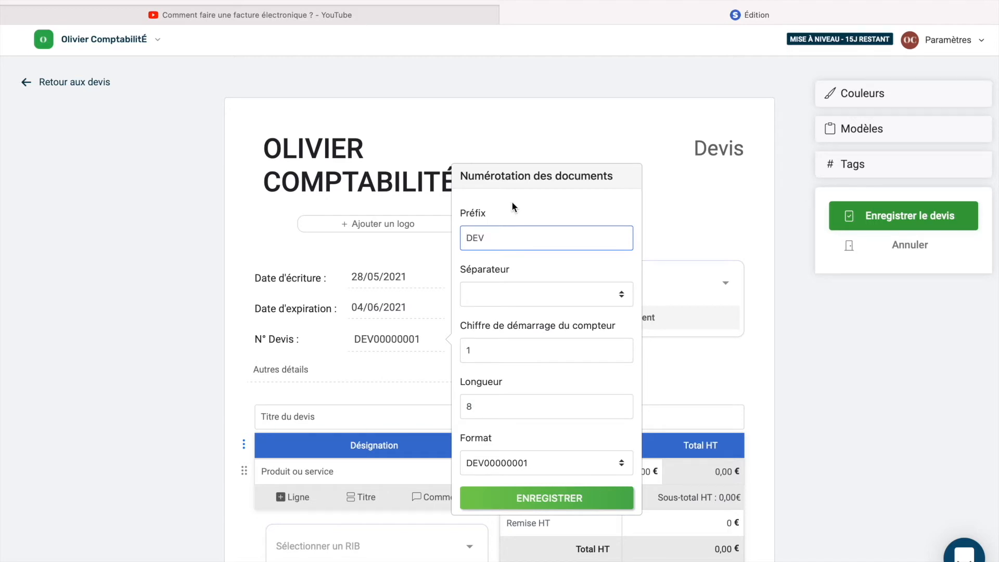
pyautogui.write('COM')
pyautogui.press('super+a')
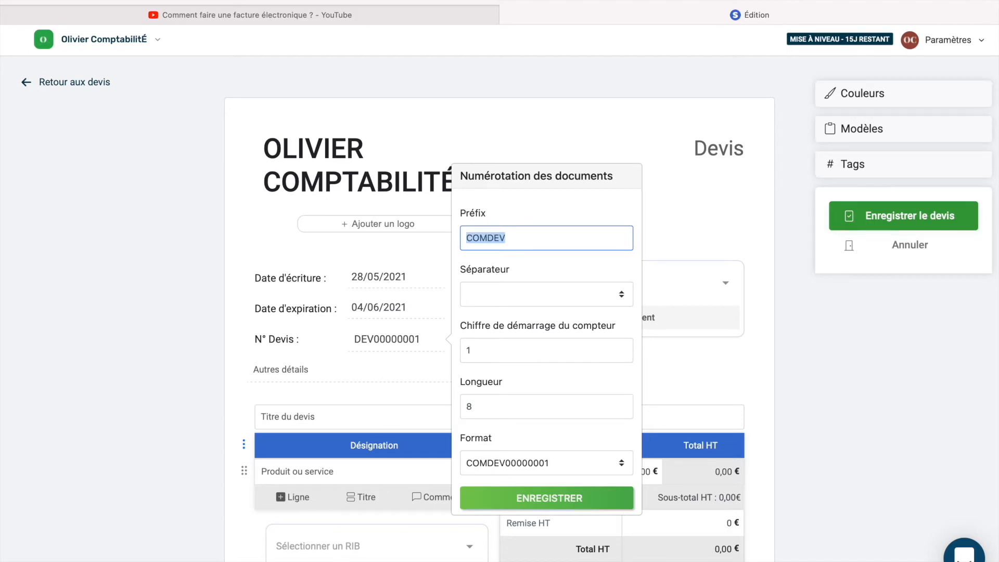
pyautogui.write('COMPTA')
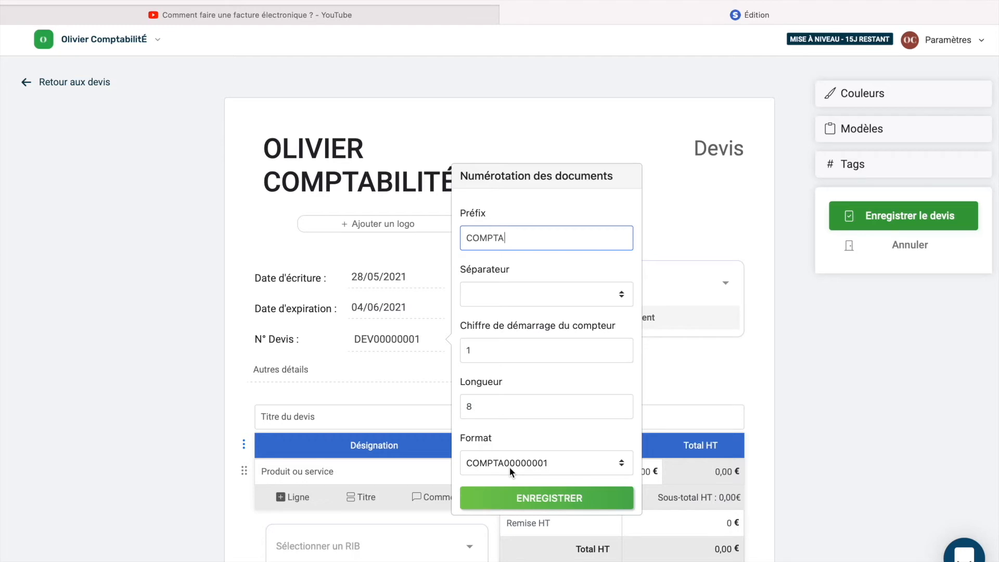
# Step: Set the number length to 10 and the counter start value to 1
pyautogui.click(486, 414)
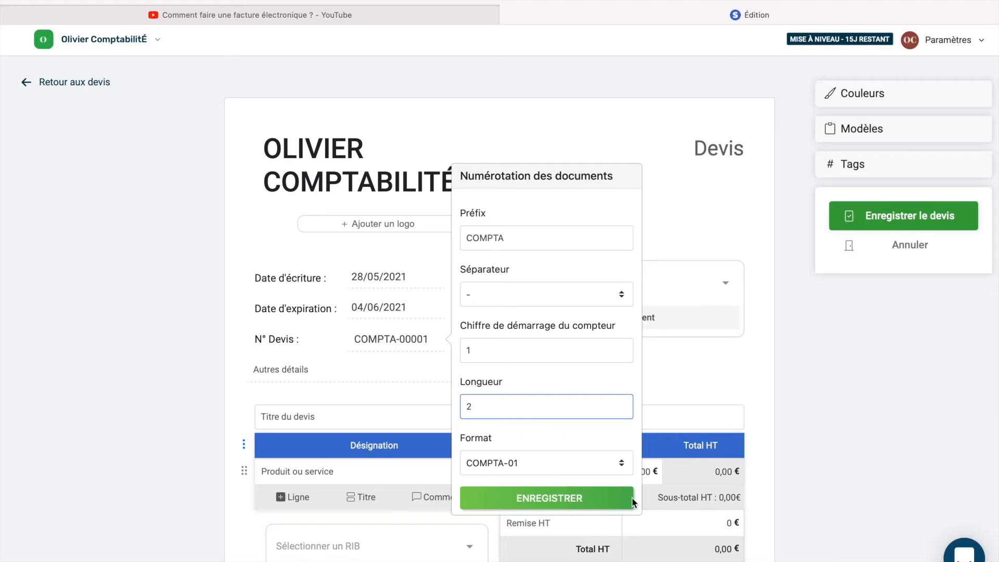
pyautogui.press('BackSpace')
pyautogui.write('5')
pyautogui.press('BackSpace')
pyautogui.write('10')
pyautogui.moveTo(510, 353); pyautogui.dragTo(451, 355)
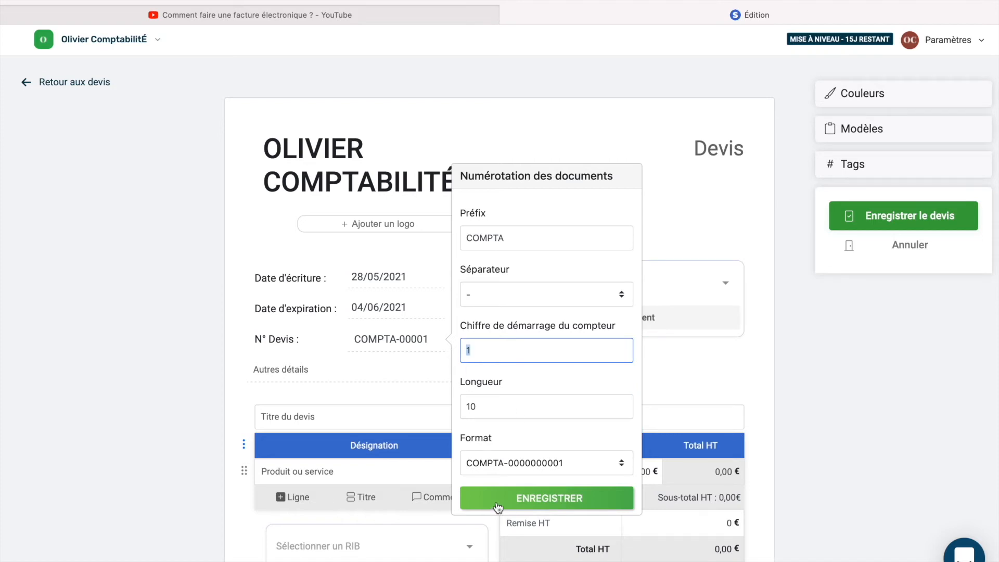
pyautogui.press('BackSpace')
pyautogui.write('1')
pyautogui.click(572, 295)
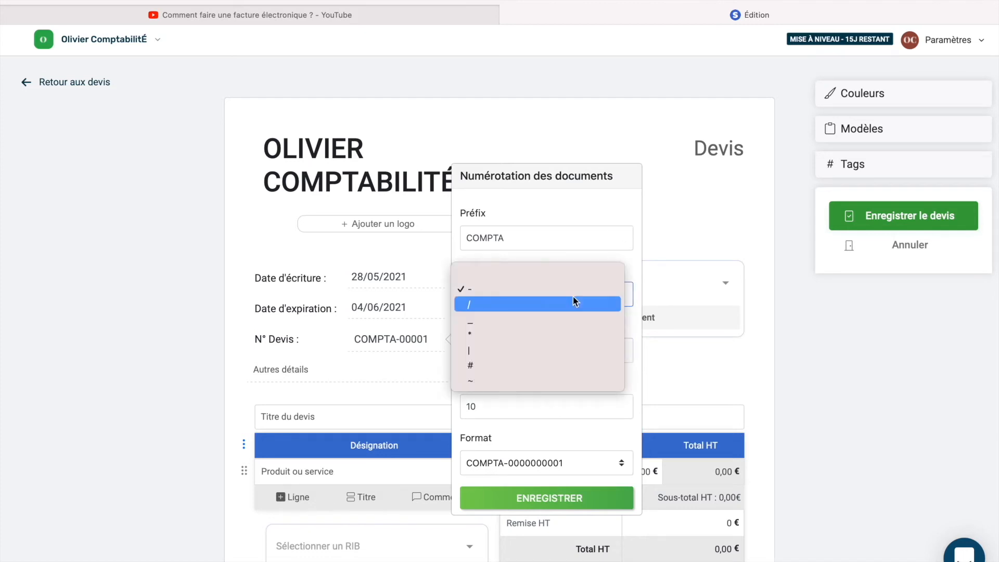
pyautogui.click(492, 273)
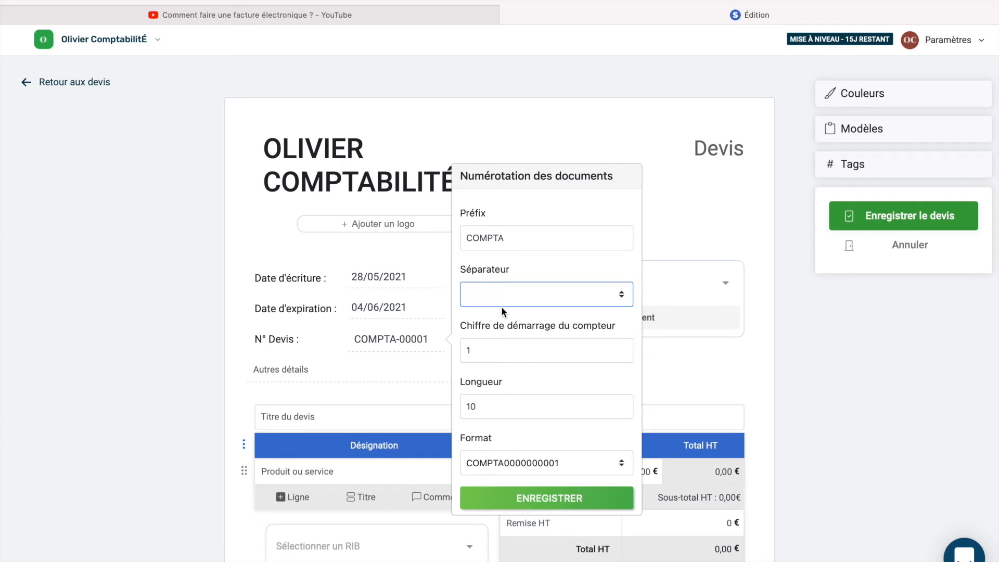
pyautogui.click(513, 503)
pyautogui.click(420, 355)
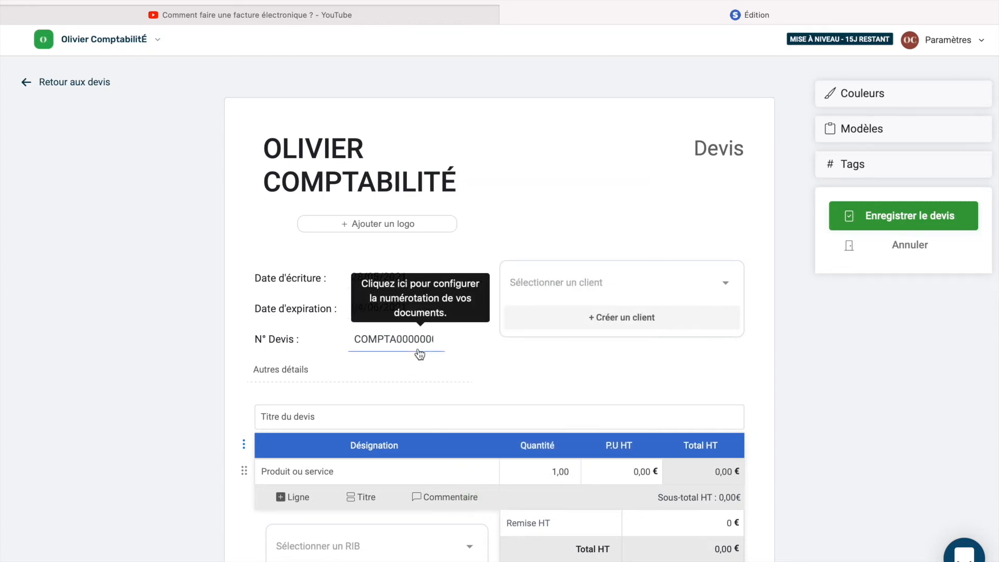
pyautogui.click(548, 508)
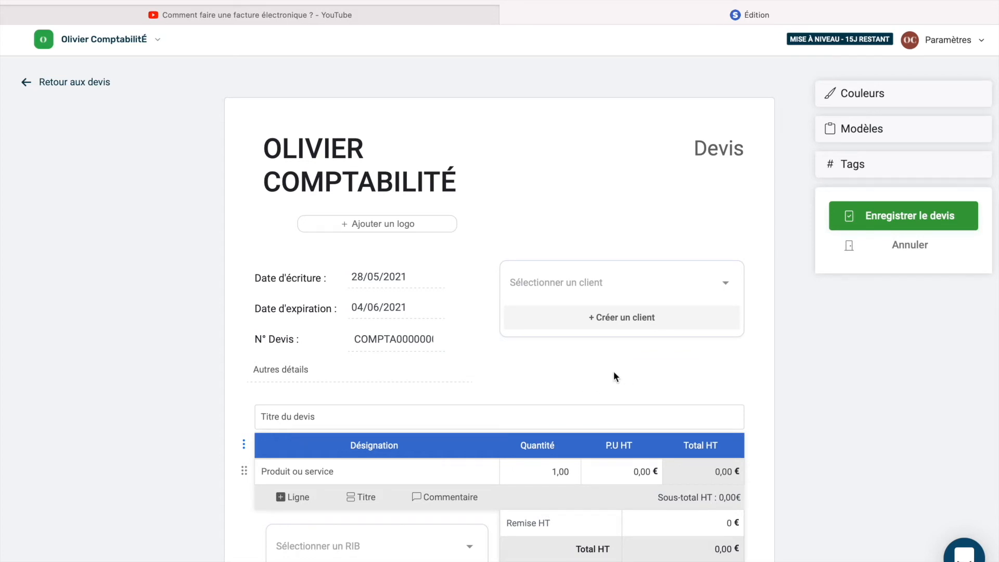
# Step: Create a new private-individual client with first name and surname, and attach it to the quote
pyautogui.click(621, 322)
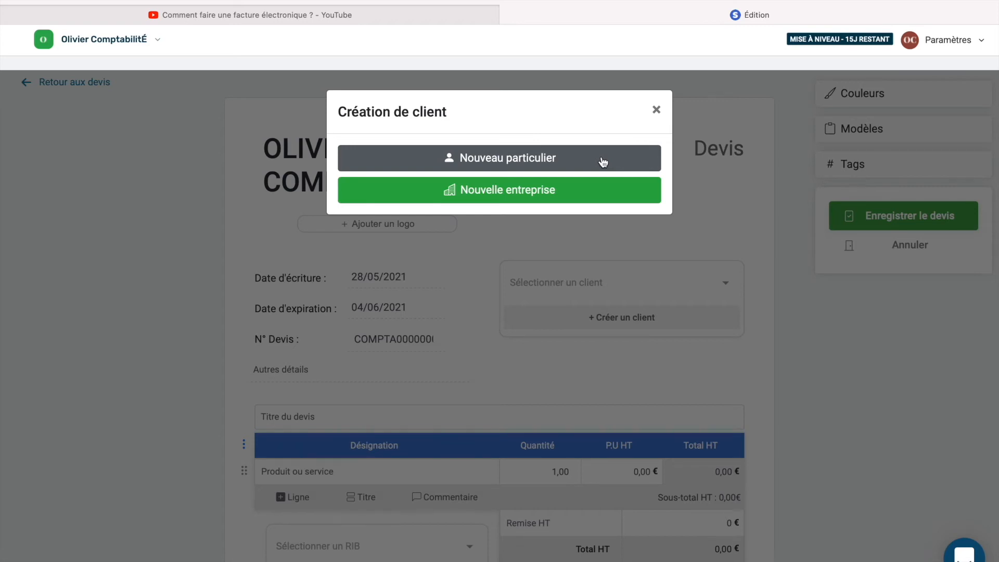
pyautogui.click(603, 162)
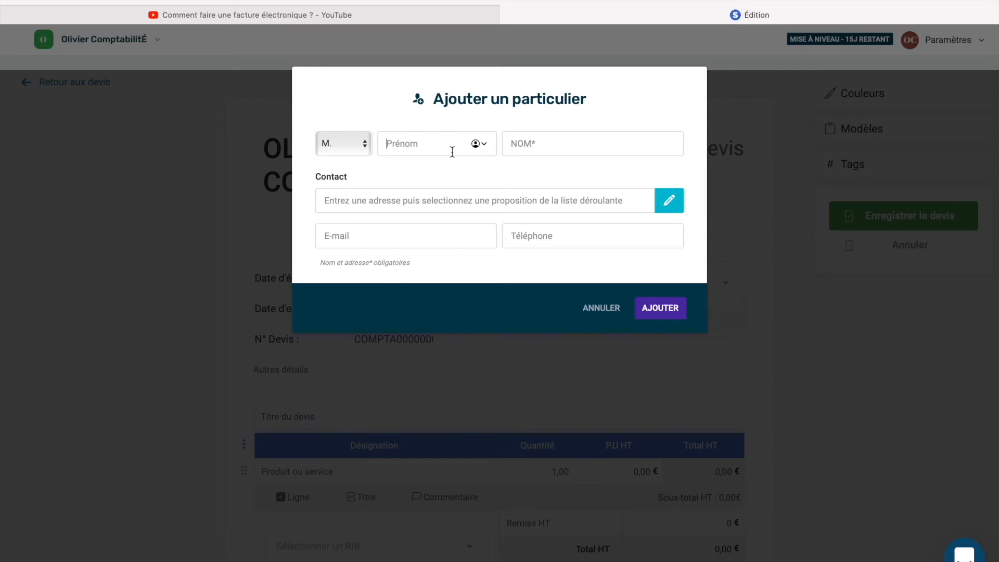
pyautogui.write('Maxence')
pyautogui.click(561, 143)
pyautogui.write('COMPTA')
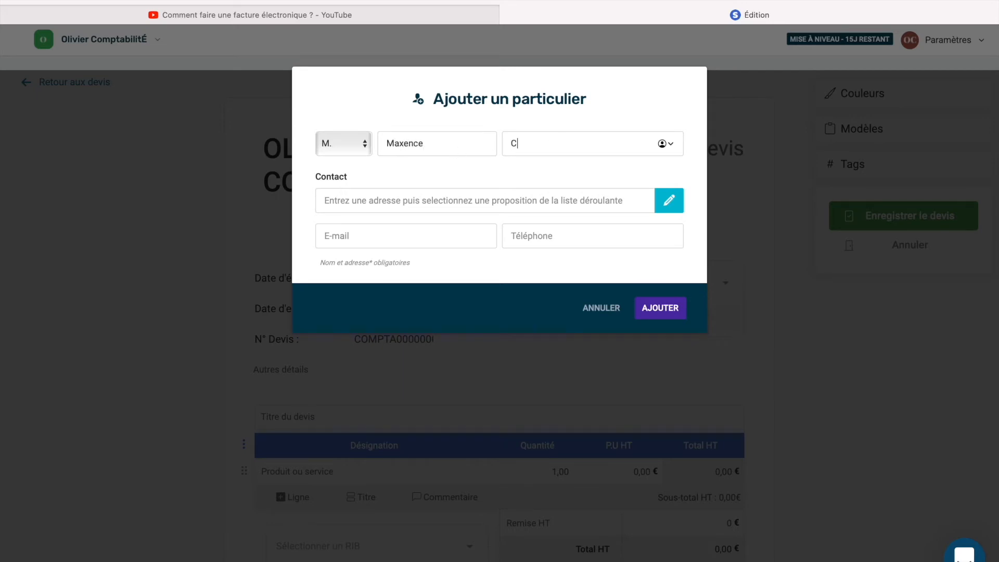
pyautogui.write('BILITE')
pyautogui.click(649, 310)
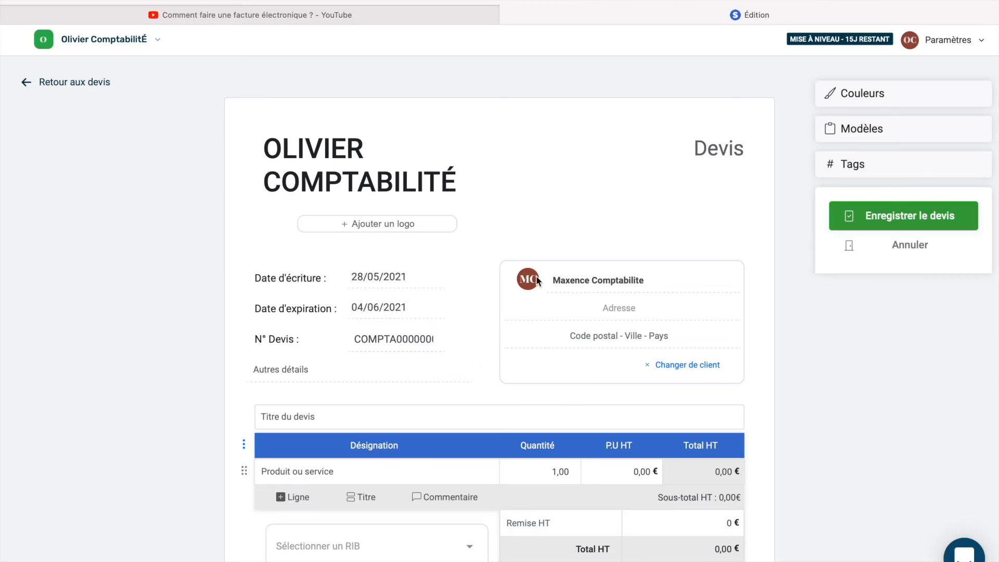
# Step: Title the quote 'Terrasse' and add a 'Dalle béton' line at 1000 € HT
pyautogui.scroll(-3, 538, 281)
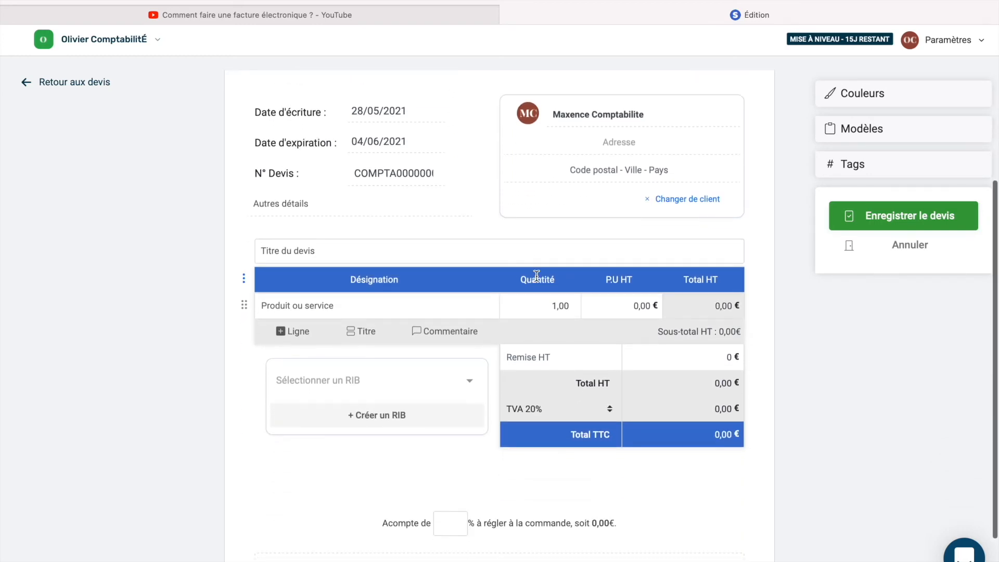
pyautogui.click(279, 251)
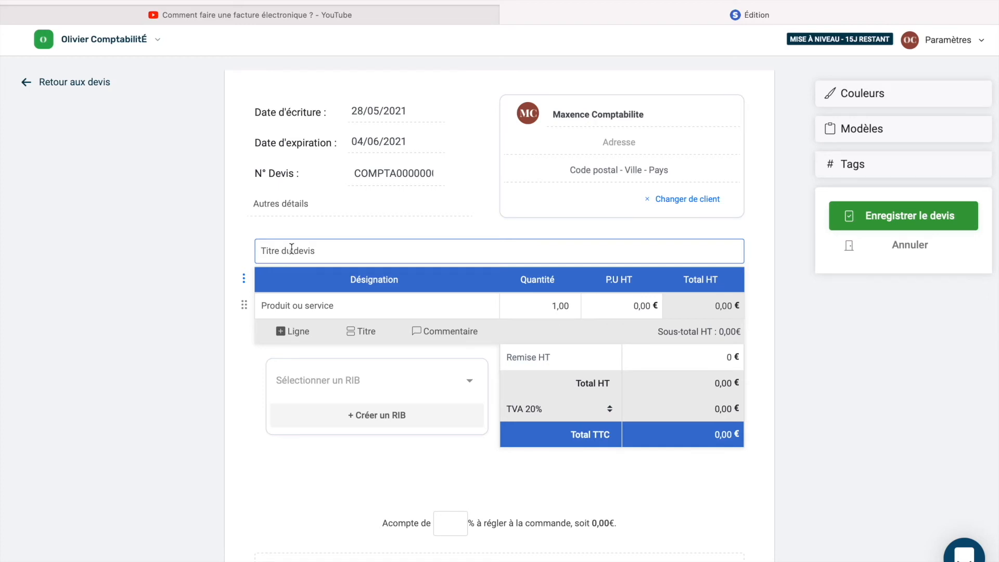
pyautogui.write('Terrasse')
pyautogui.click(343, 311)
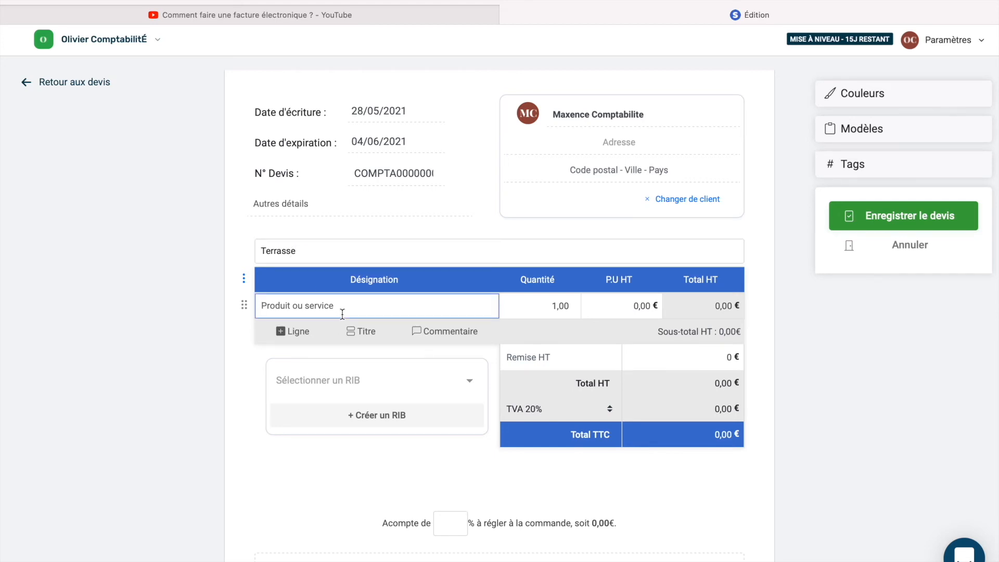
pyautogui.write('Dalle béton')
pyautogui.click(638, 304)
pyautogui.write('1000')
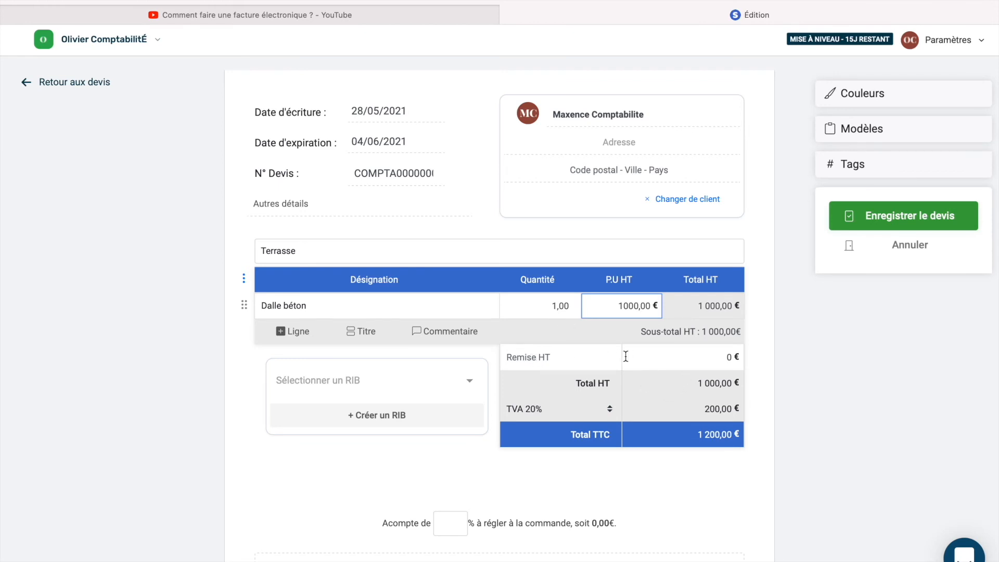
# Step: Enter a 100 € Remise HT and keep VAT at 20%, giving 900 € HT / 1 080 € TTC
pyautogui.click(725, 361)
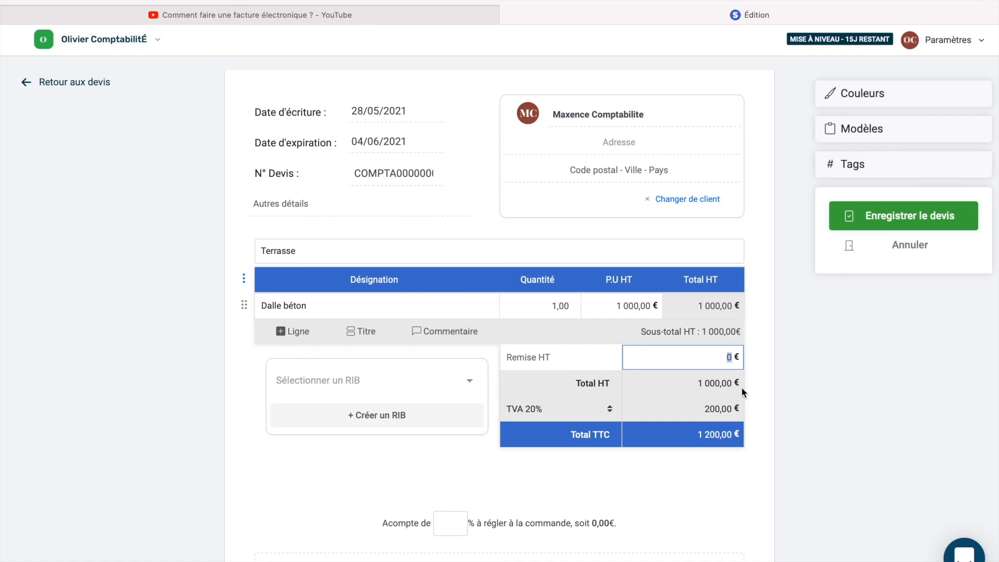
pyautogui.write('100')
pyautogui.click(582, 403)
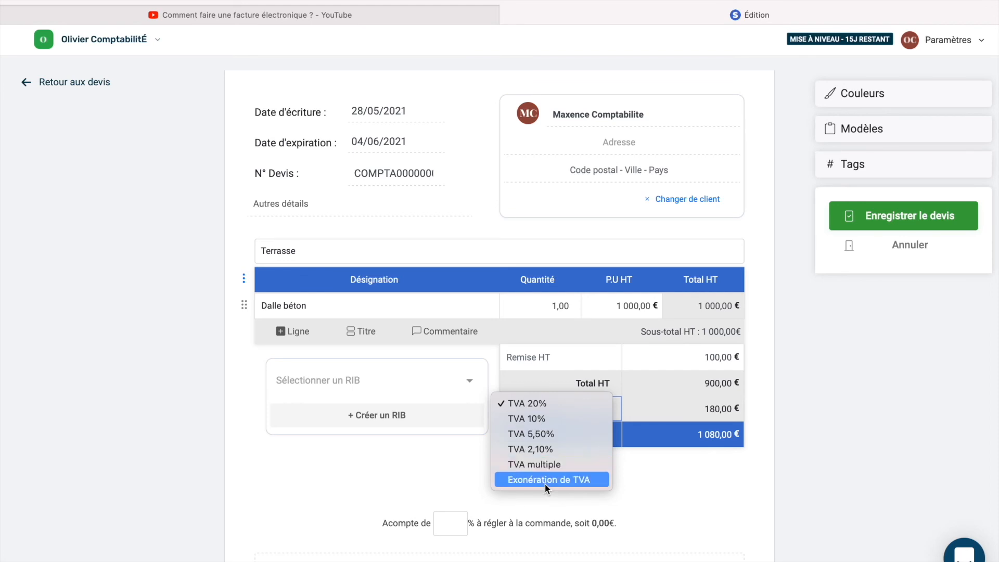
pyautogui.click(532, 402)
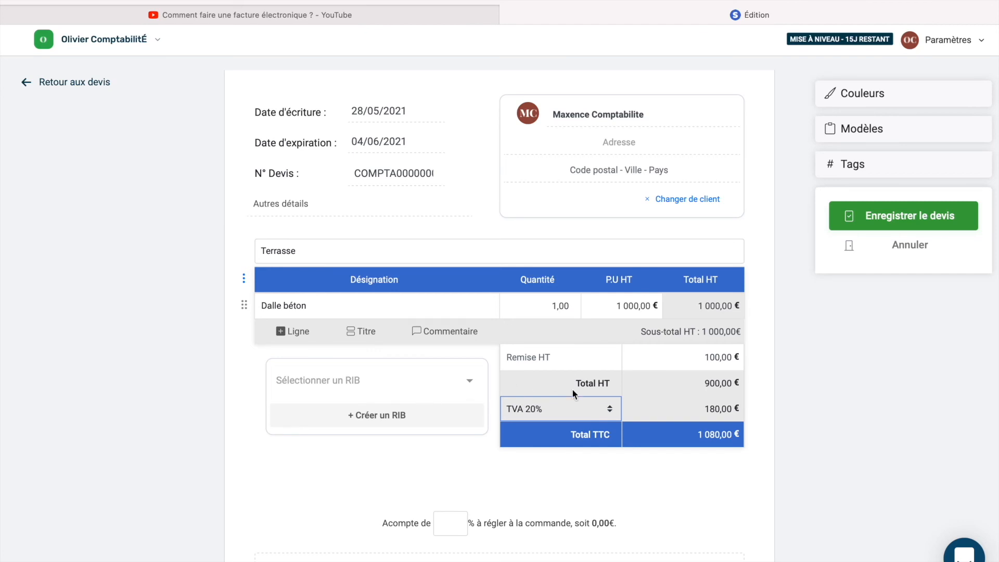
pyautogui.scroll(-2, 573, 388)
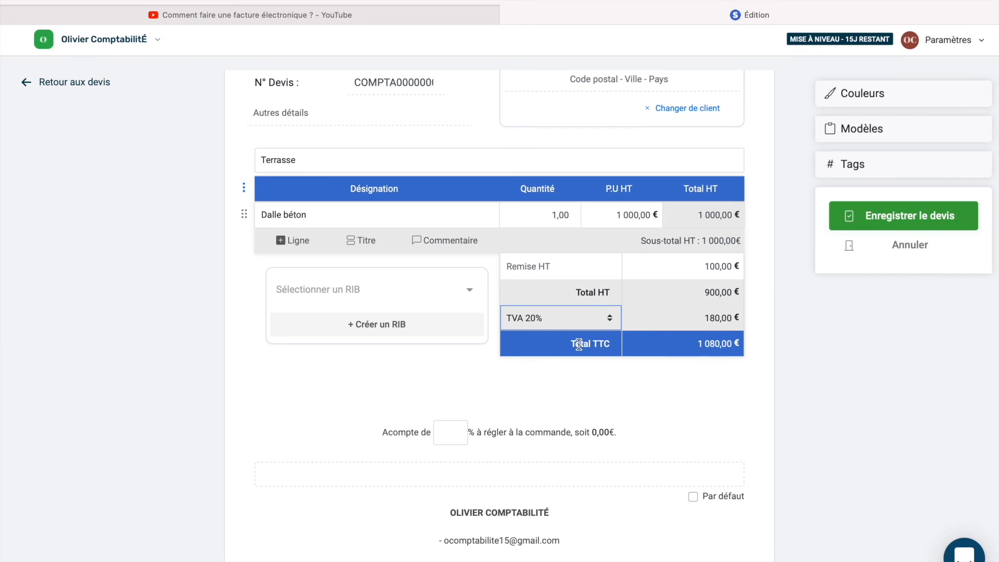
# Step: Set the quote's deposit (Acompte) percentage to 0,00 %
pyautogui.scroll(-1, 579, 343)
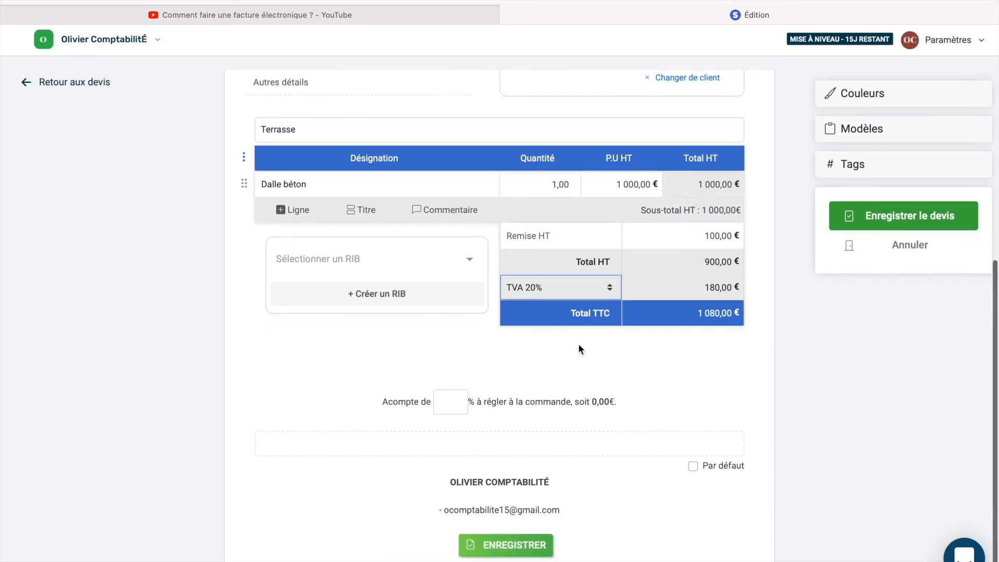
pyautogui.click(441, 404)
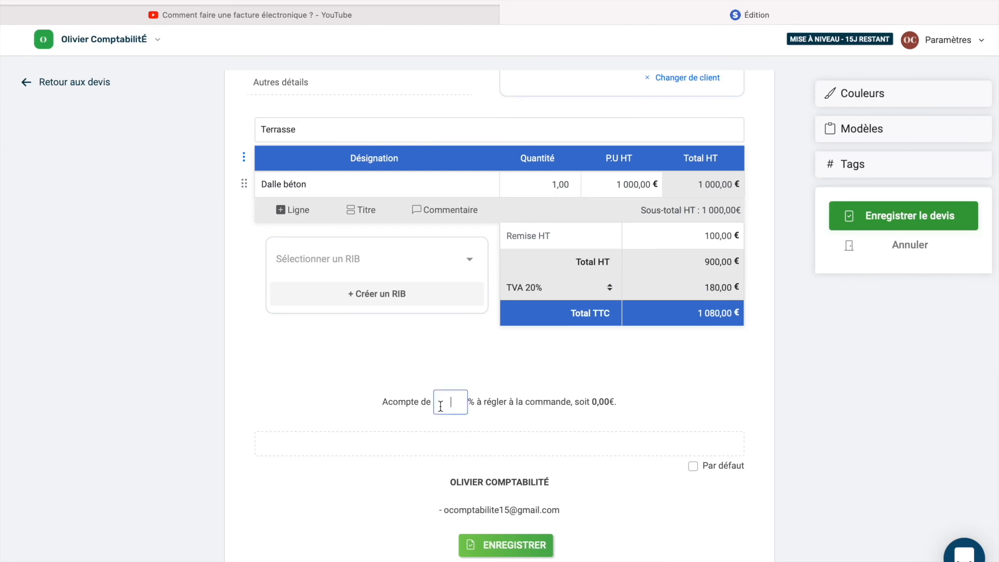
pyautogui.scroll(10, 522, 367)
pyautogui.scroll(-9, 522, 368)
# Step: Under Couleurs, set the header colour (Couleur des entêtes) to green
pyautogui.click(861, 98)
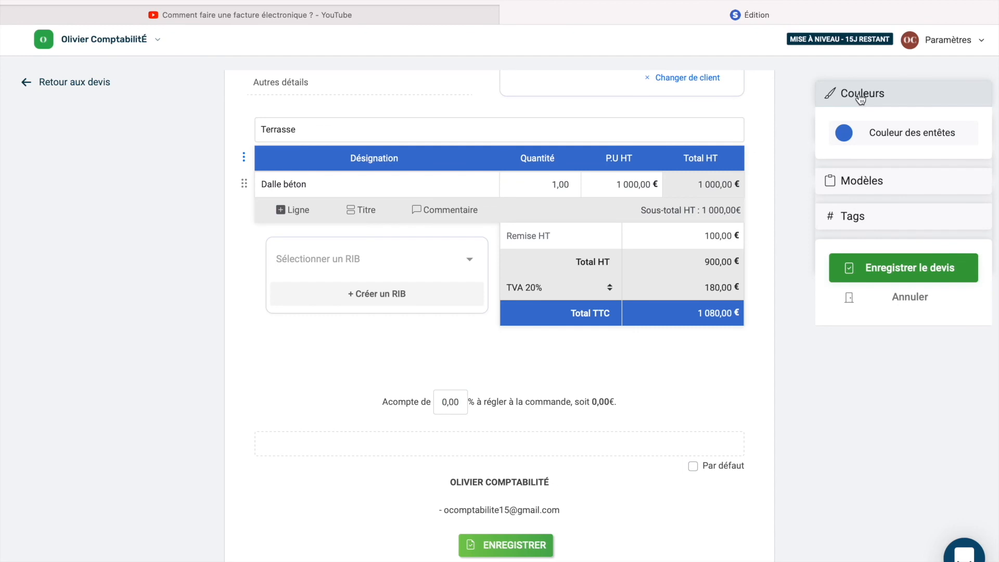
pyautogui.click(843, 133)
pyautogui.moveTo(889, 215)
pyautogui.mouseDown()
pyautogui.moveTo(842, 163)
pyautogui.moveTo(889, 211)
pyautogui.mouseUp()
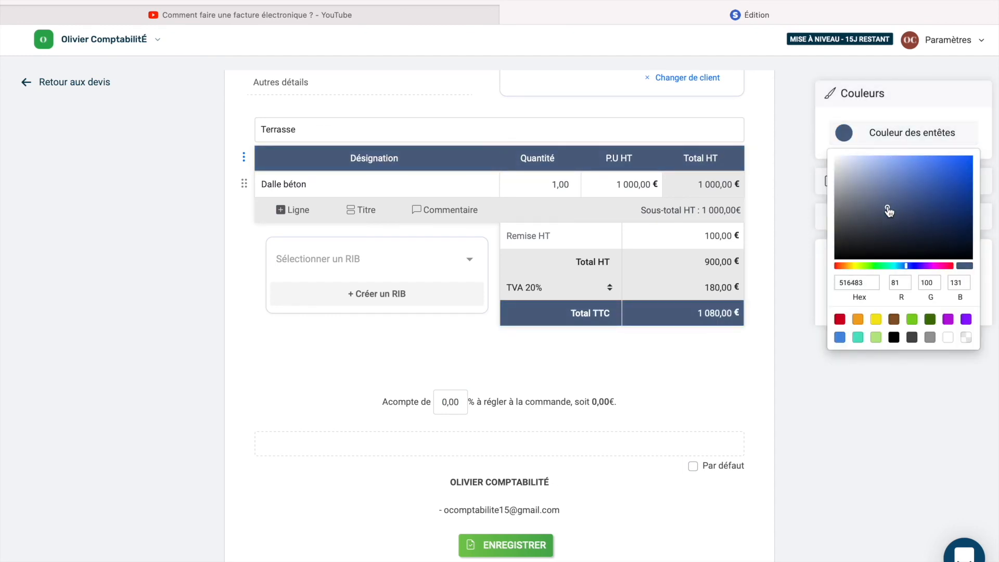
pyautogui.click(912, 319)
pyautogui.click(839, 450)
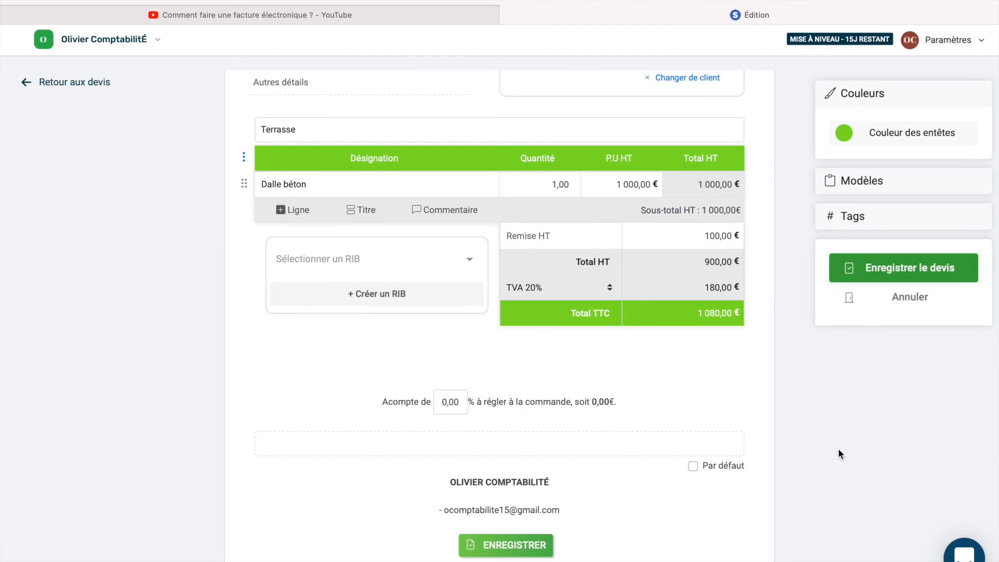
pyautogui.scroll(5, 838, 449)
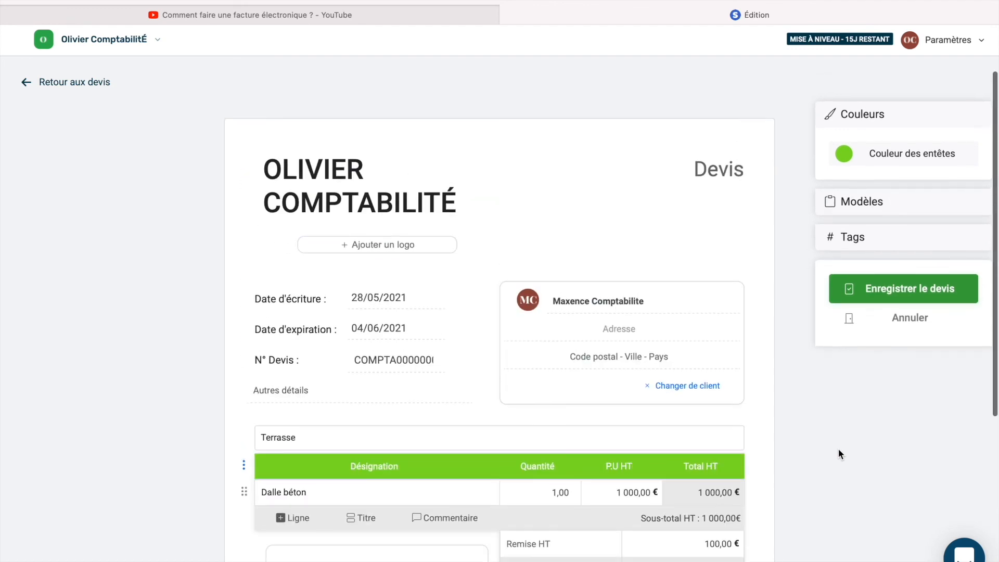
pyautogui.click(887, 278)
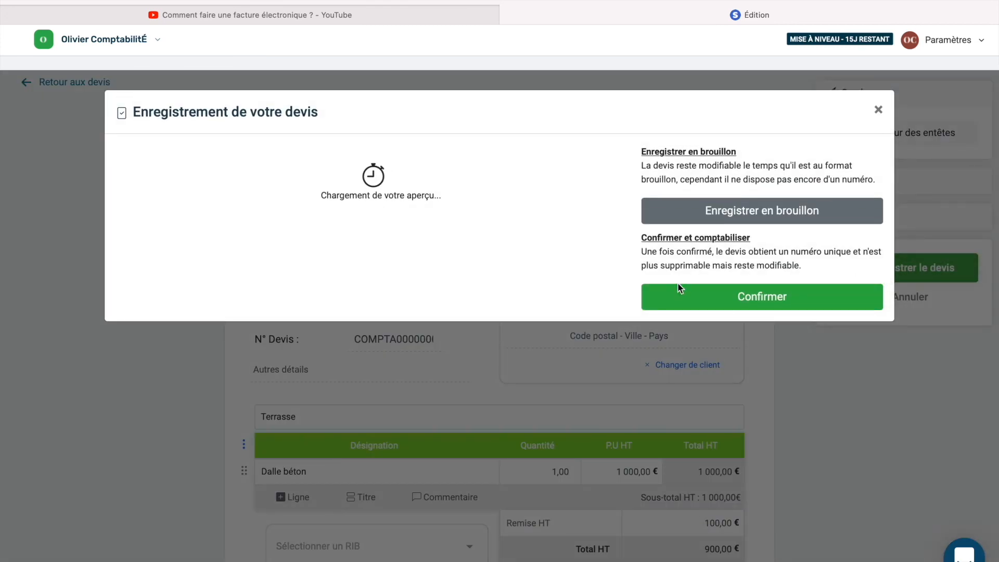
pyautogui.scroll(-4, 495, 349)
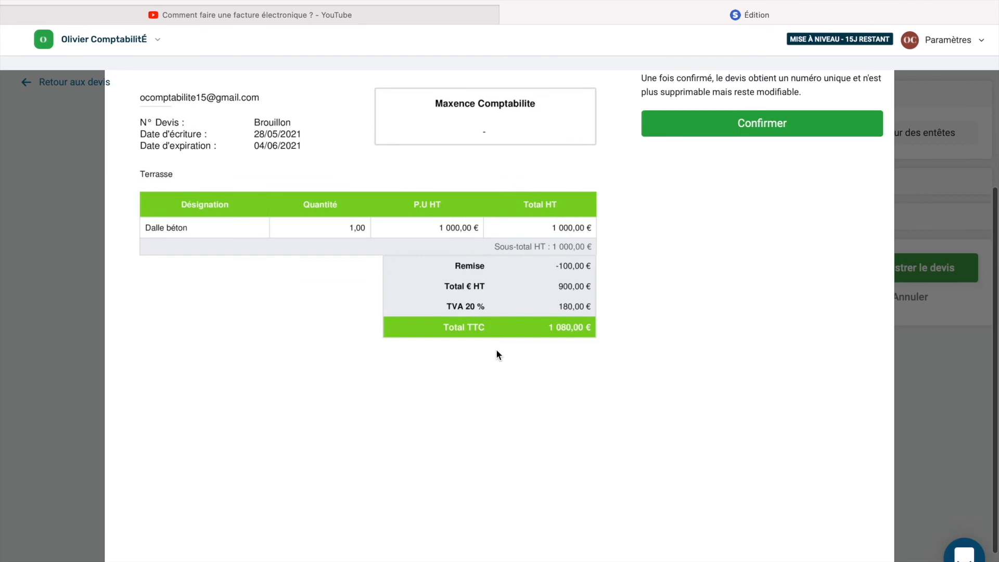
pyautogui.scroll(4, 498, 354)
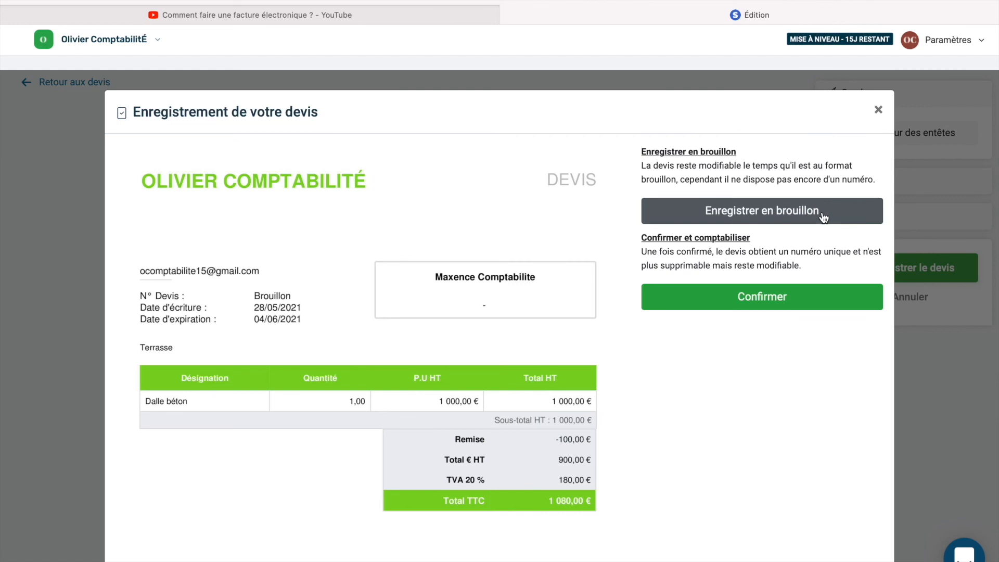
pyautogui.click(779, 305)
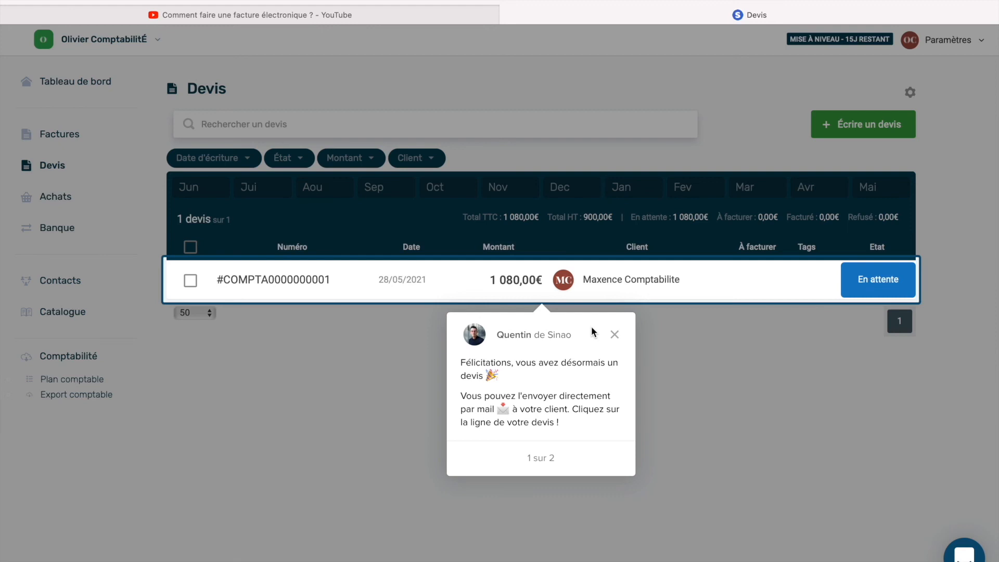
# Step: Close the congratulations tooltip and clear the stray highlight on the total amount
pyautogui.click(615, 335)
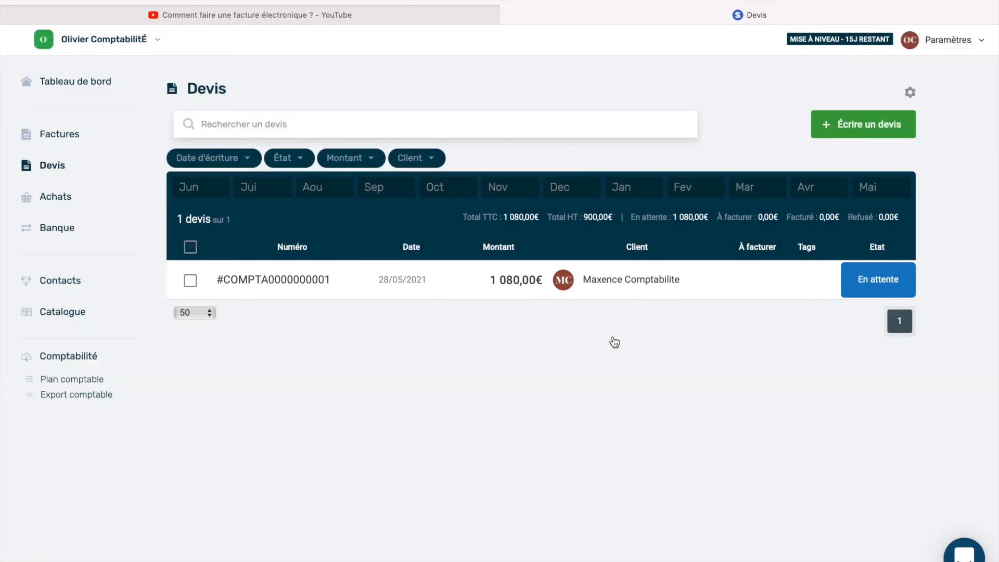
pyautogui.moveTo(505, 217); pyautogui.dragTo(536, 217)
pyautogui.click(516, 376)
pyautogui.click(610, 282)
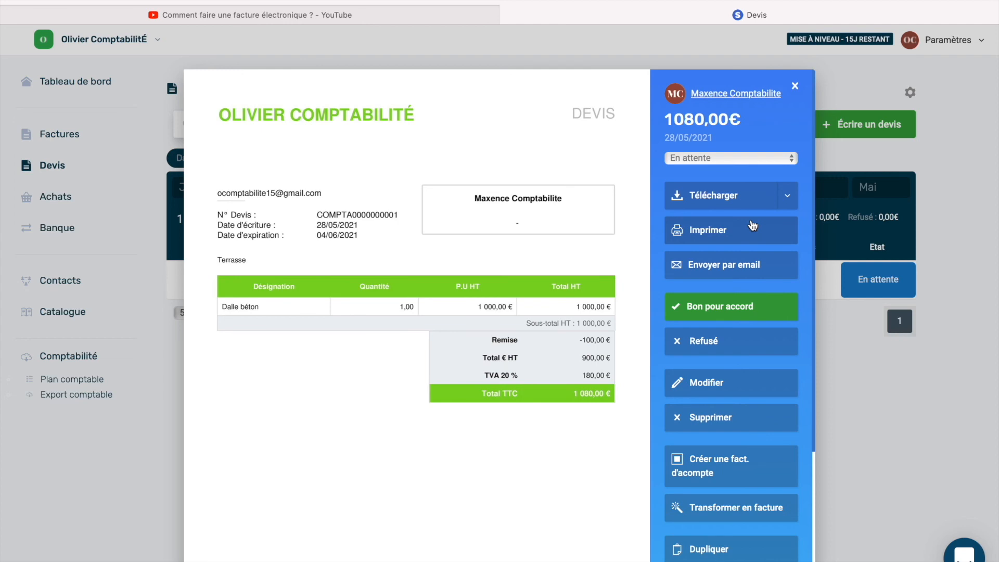
pyautogui.click(726, 202)
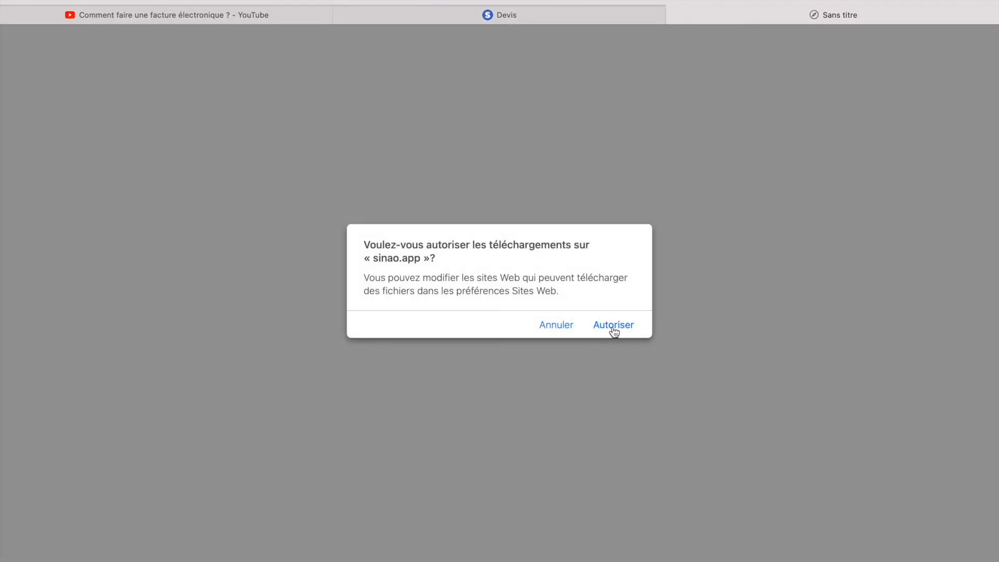
# Step: Allow downloads from sinao.app, review COMPTA0000000001.MC.1.pdf in Preview, then return to Safari
pyautogui.click(613, 326)
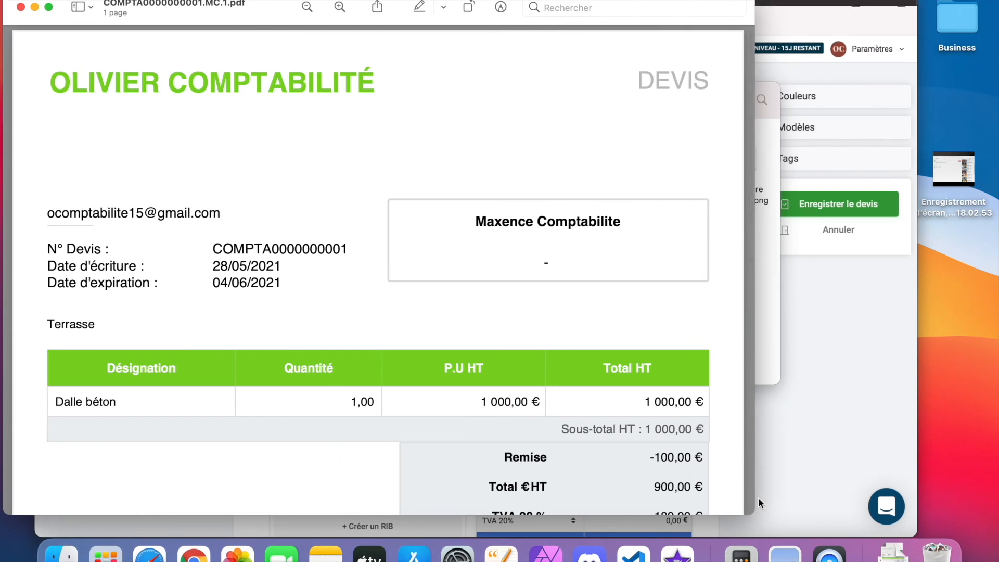
pyautogui.scroll(-5, 502, 348)
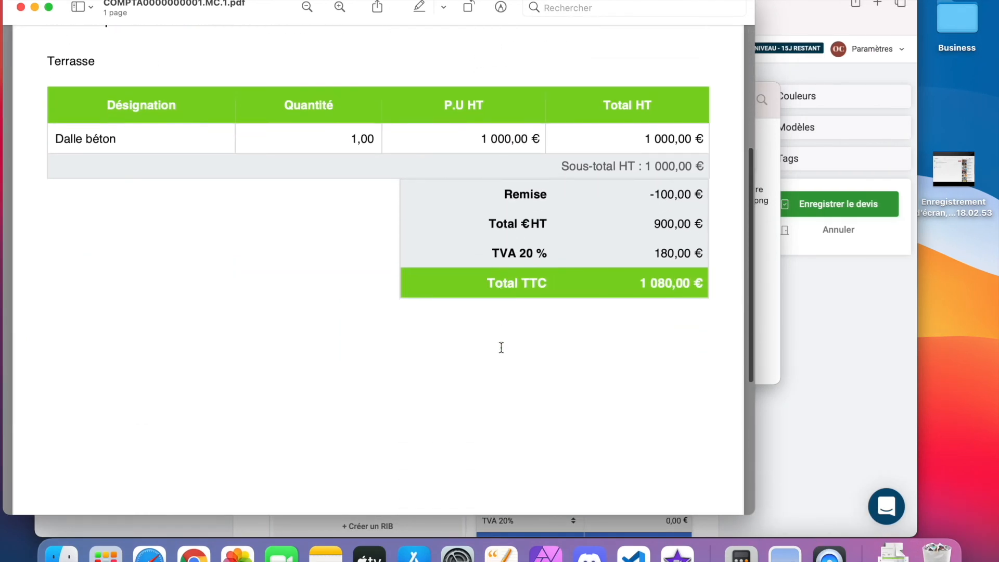
pyautogui.scroll(5, 502, 348)
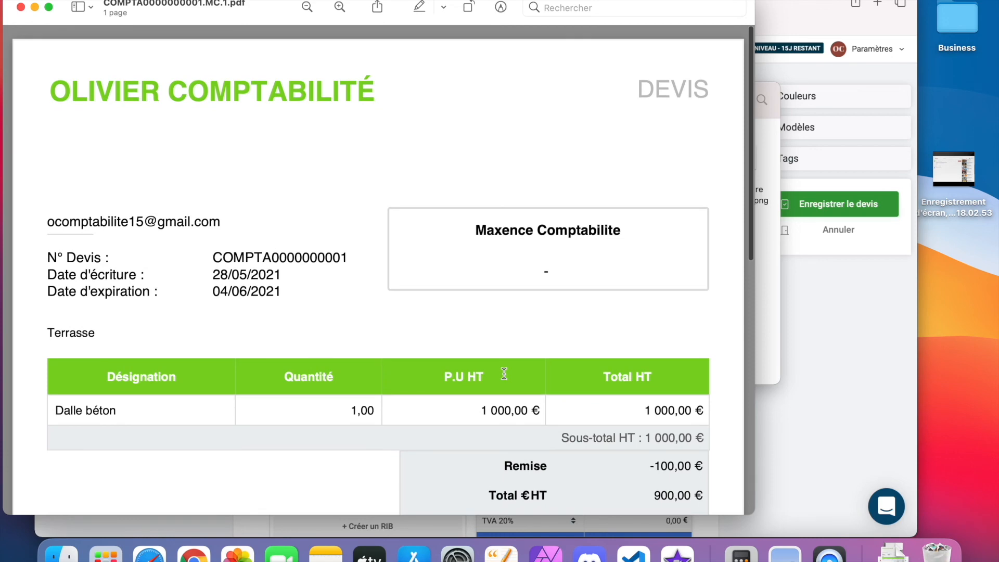
pyautogui.click(149, 554)
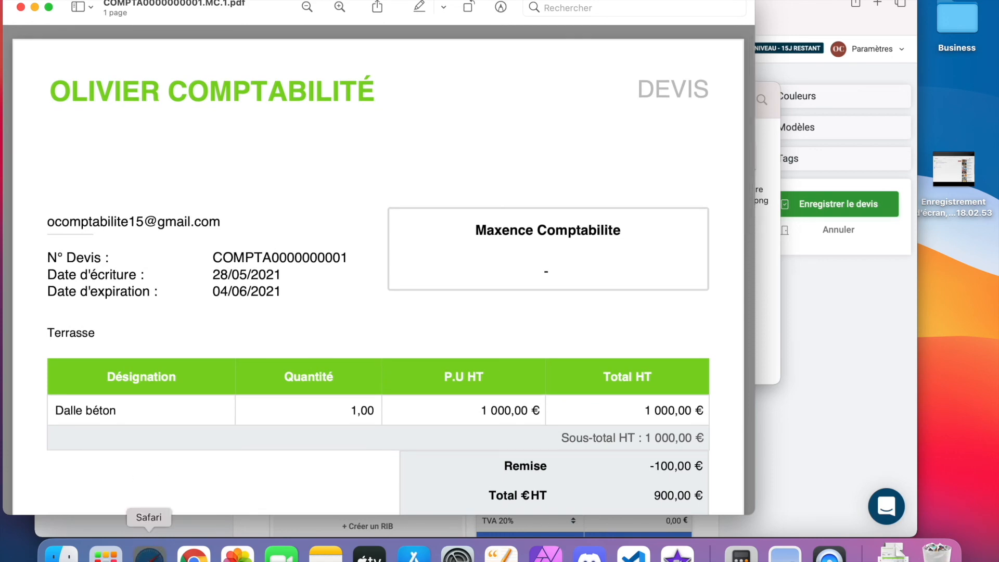